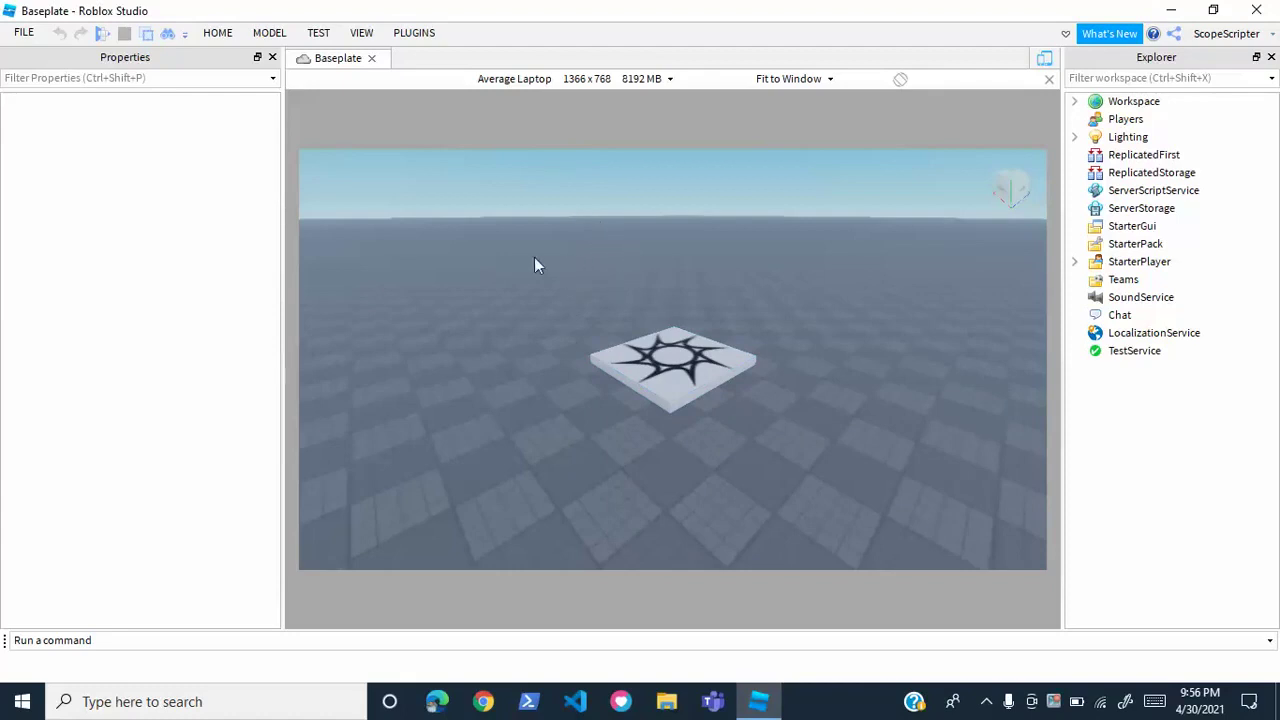
Step: Publish the Baseplate place to Roblox as a new game, Untitled Game, and dismiss the success message
click(23, 33)
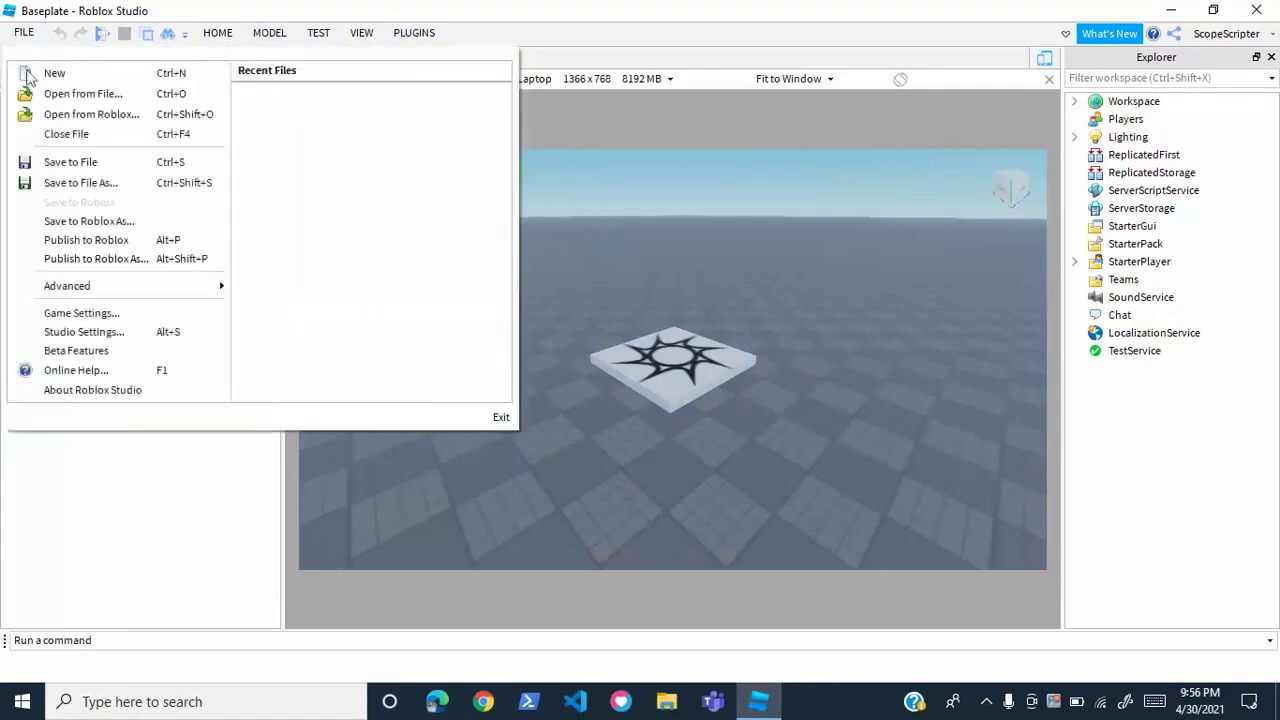
click(152, 260)
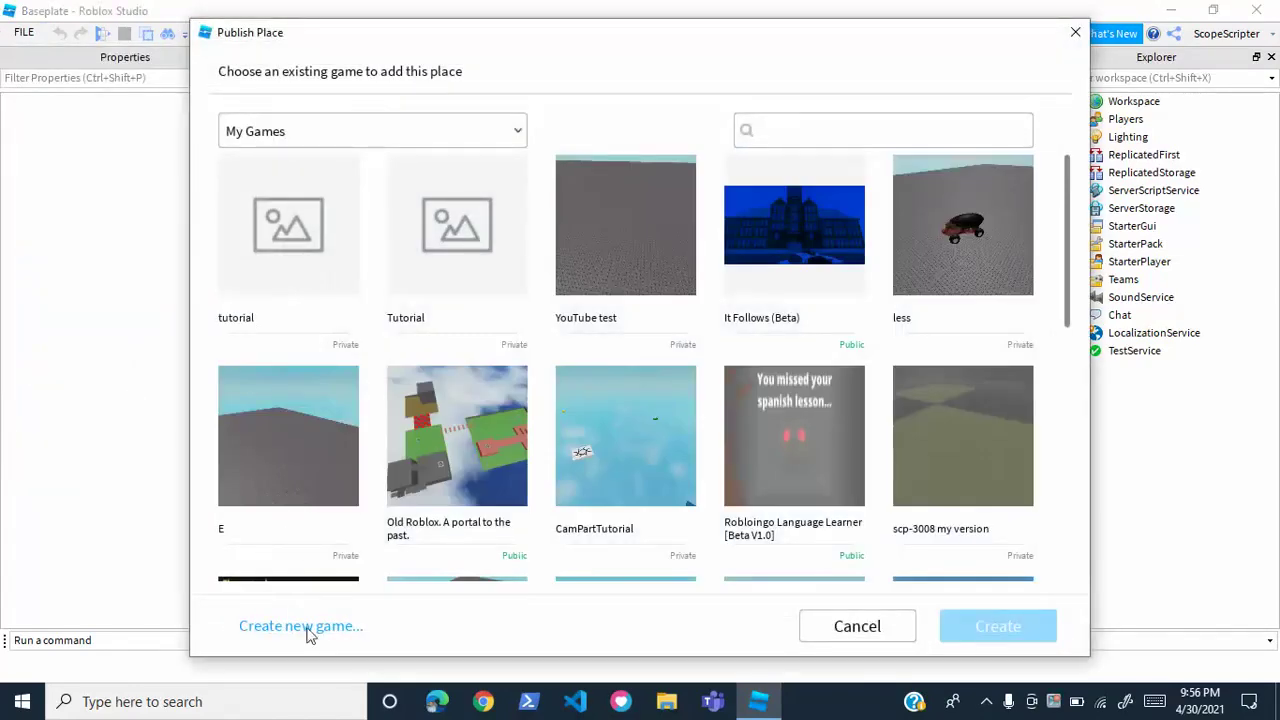
click(309, 628)
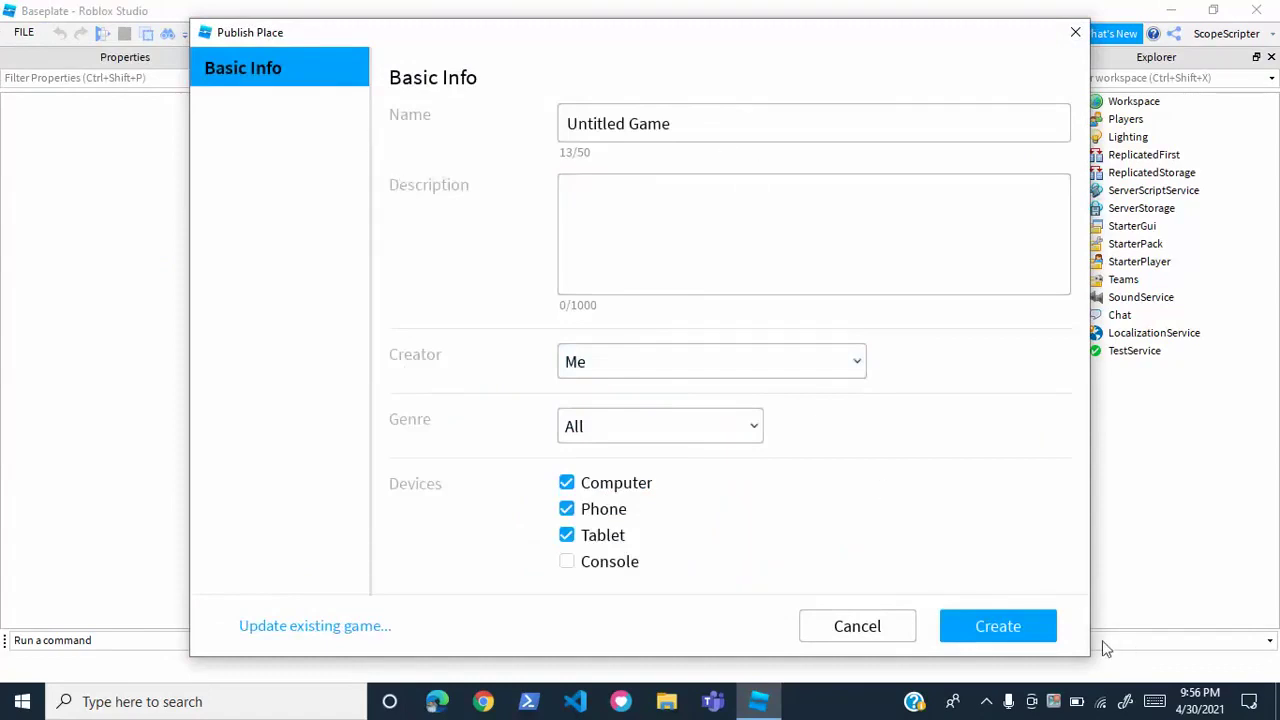
click(1045, 628)
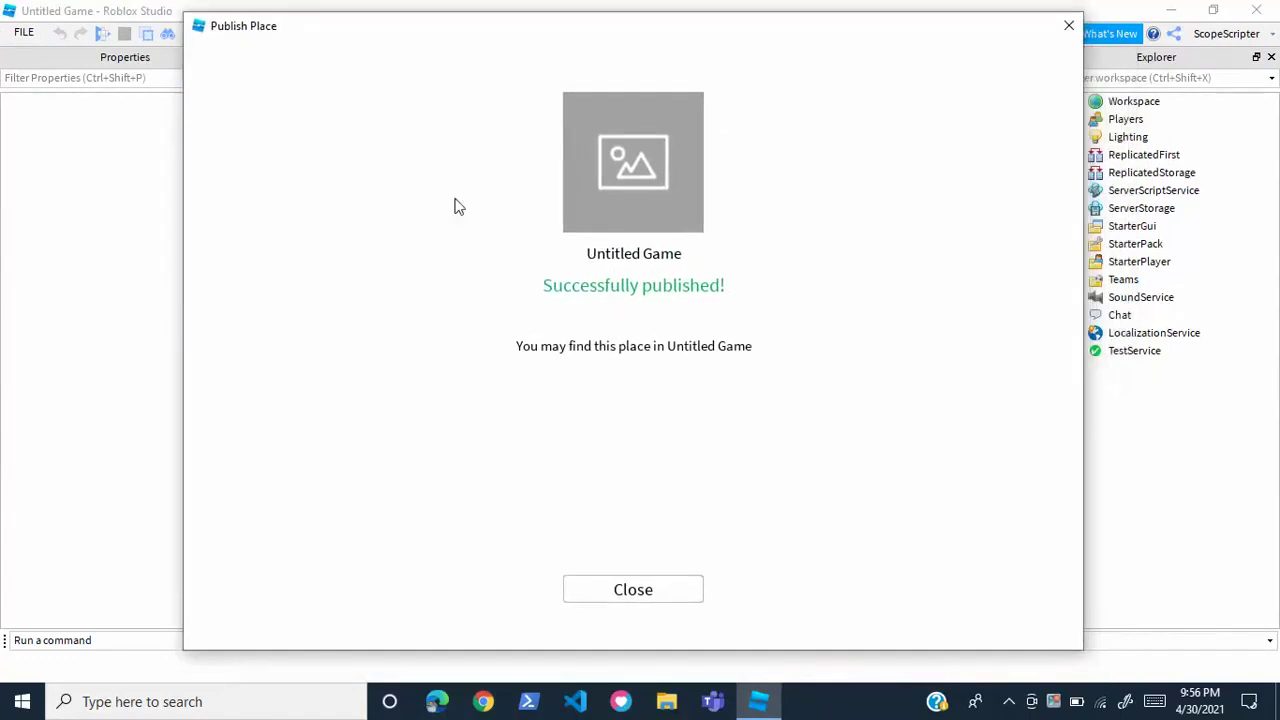
click(672, 590)
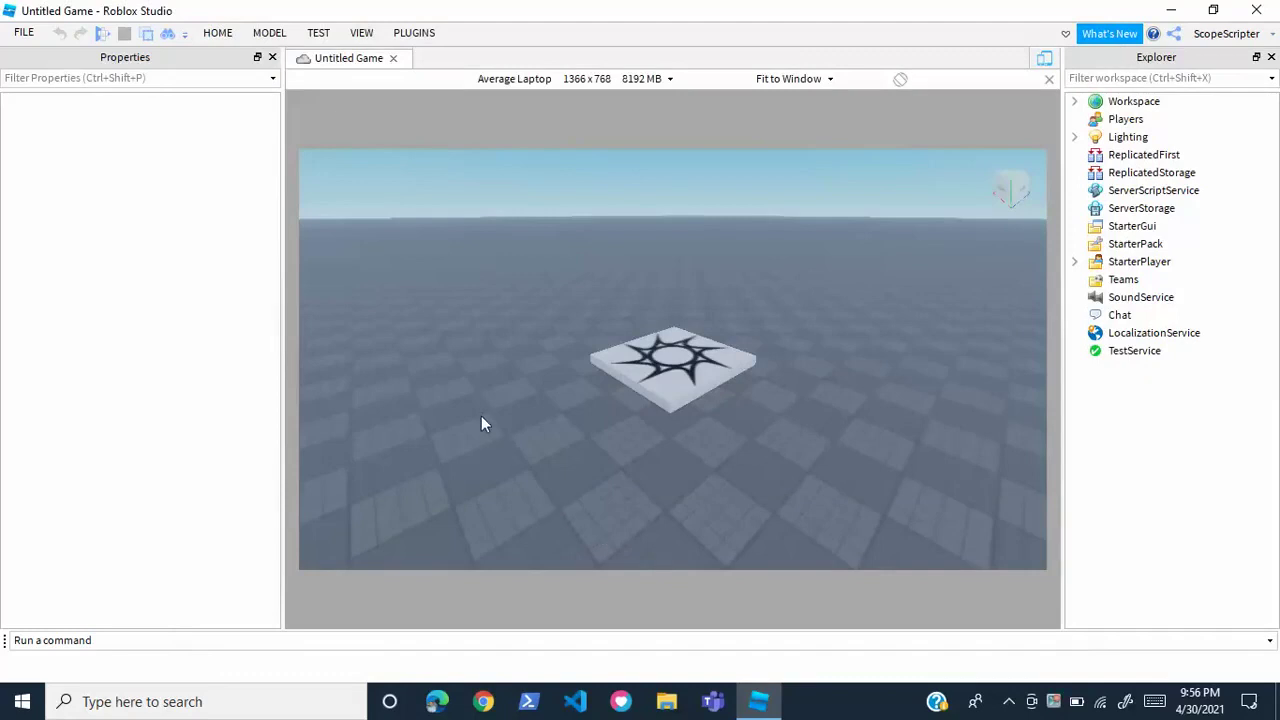
Step: Open Game Settings, look through Monetization and Security, and end on Permissions showing Private playability
click(217, 32)
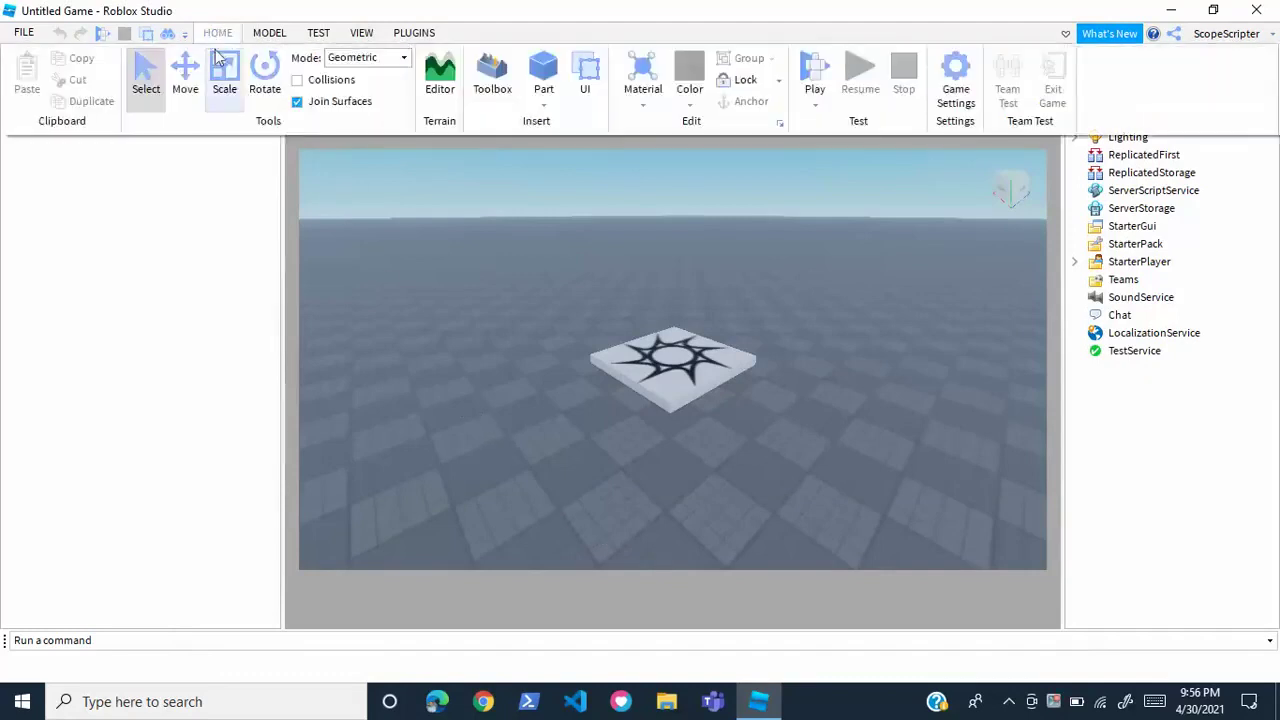
click(958, 84)
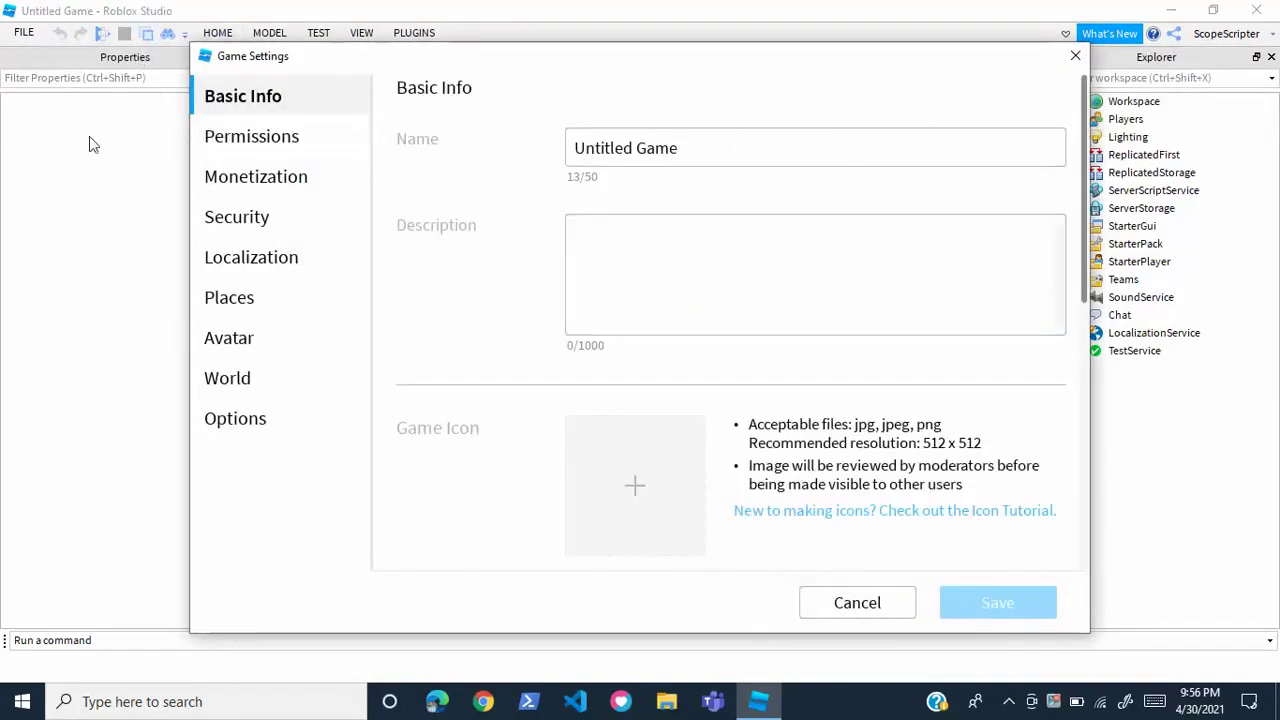
click(280, 135)
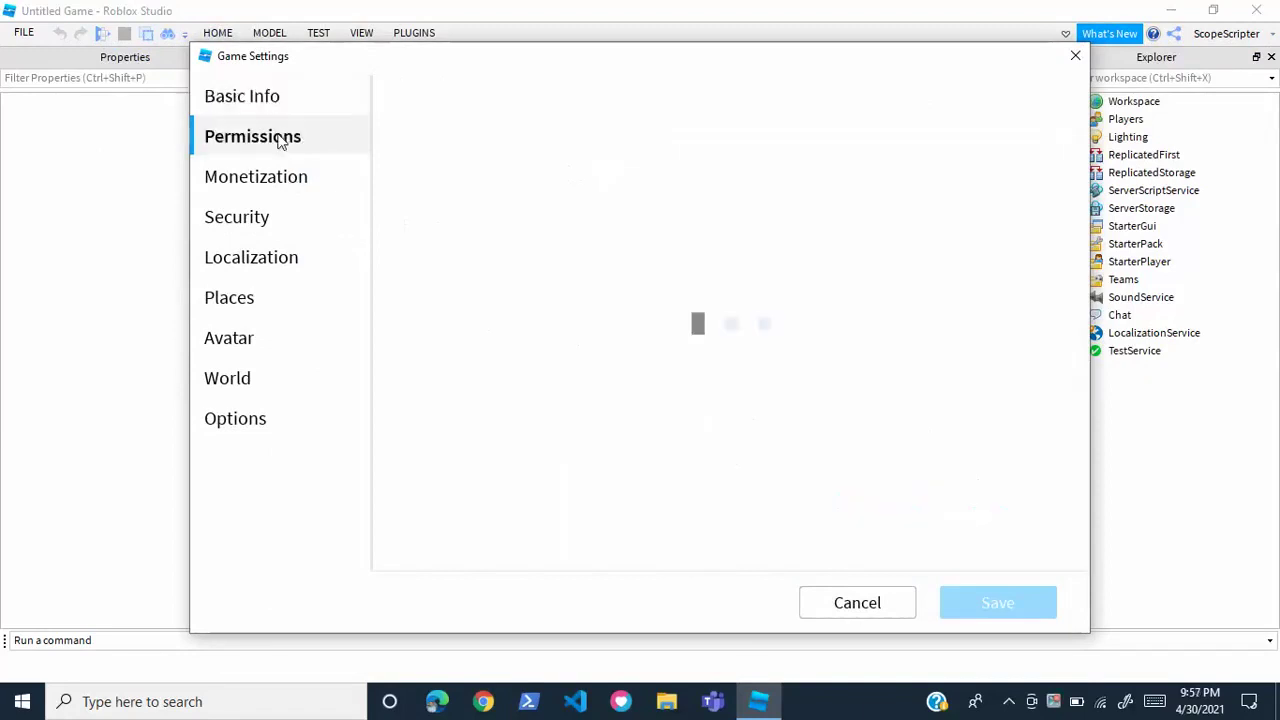
click(271, 179)
click(296, 150)
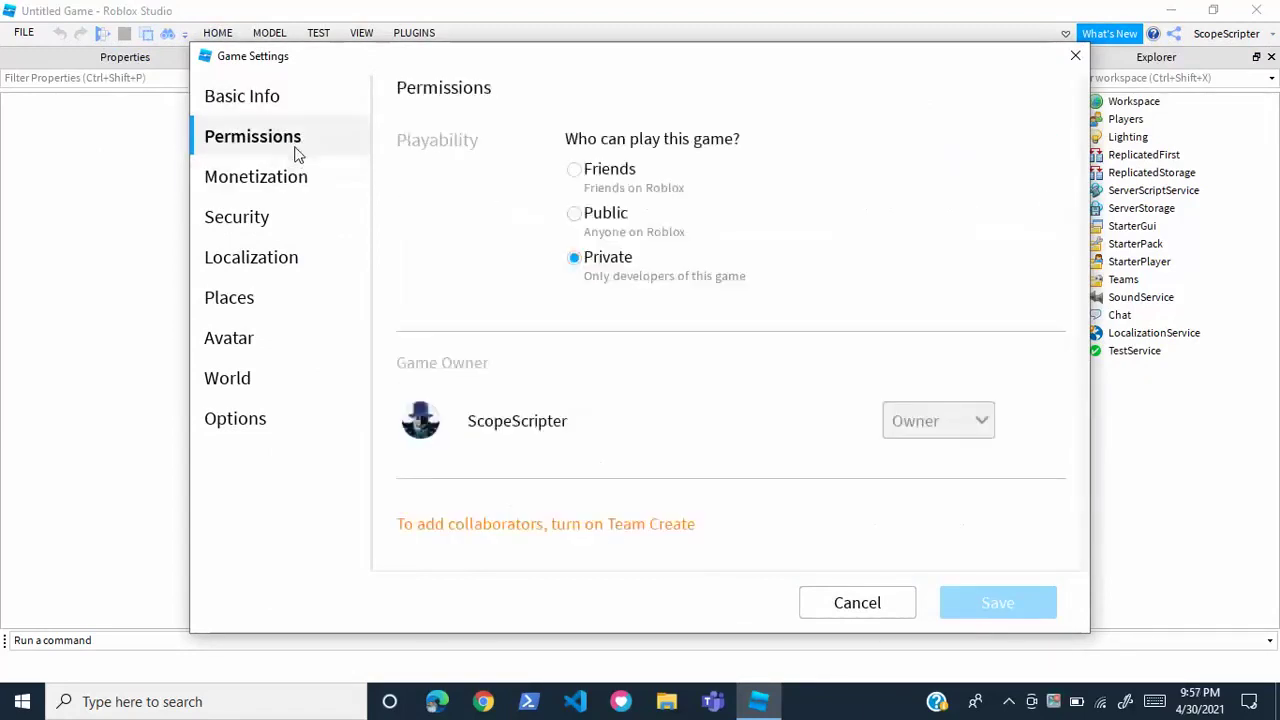
click(281, 184)
click(283, 220)
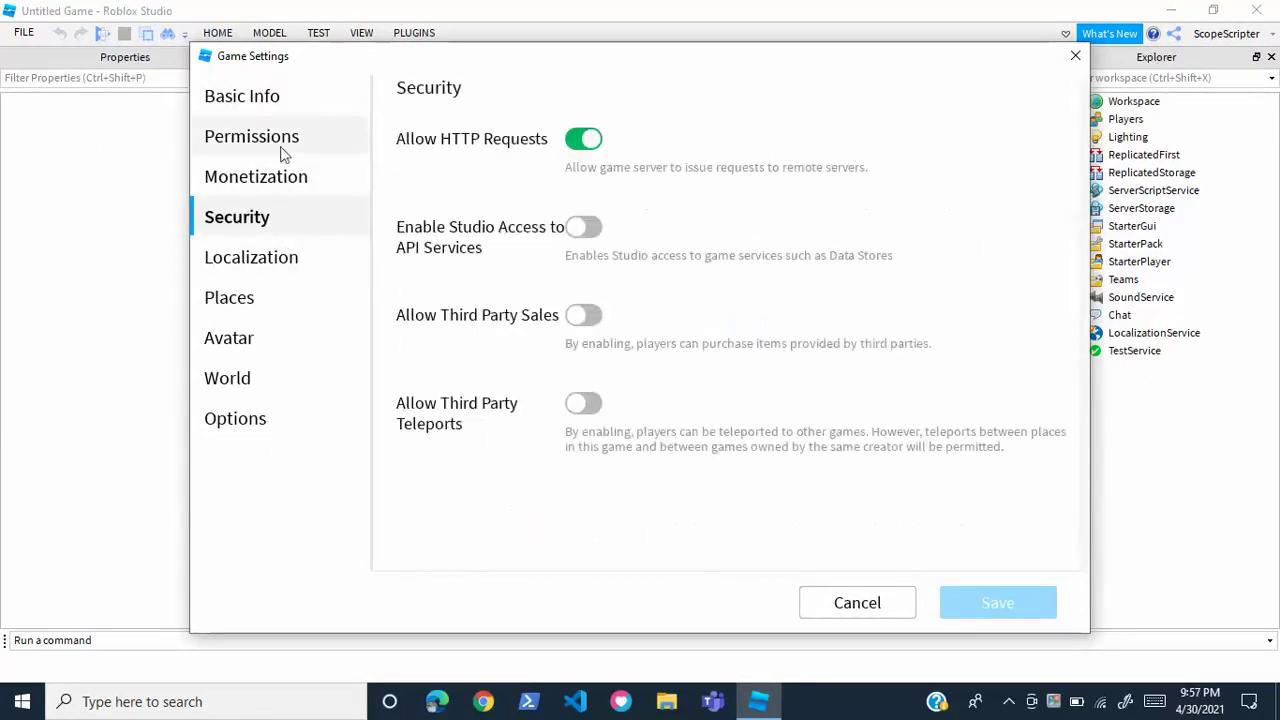
click(300, 138)
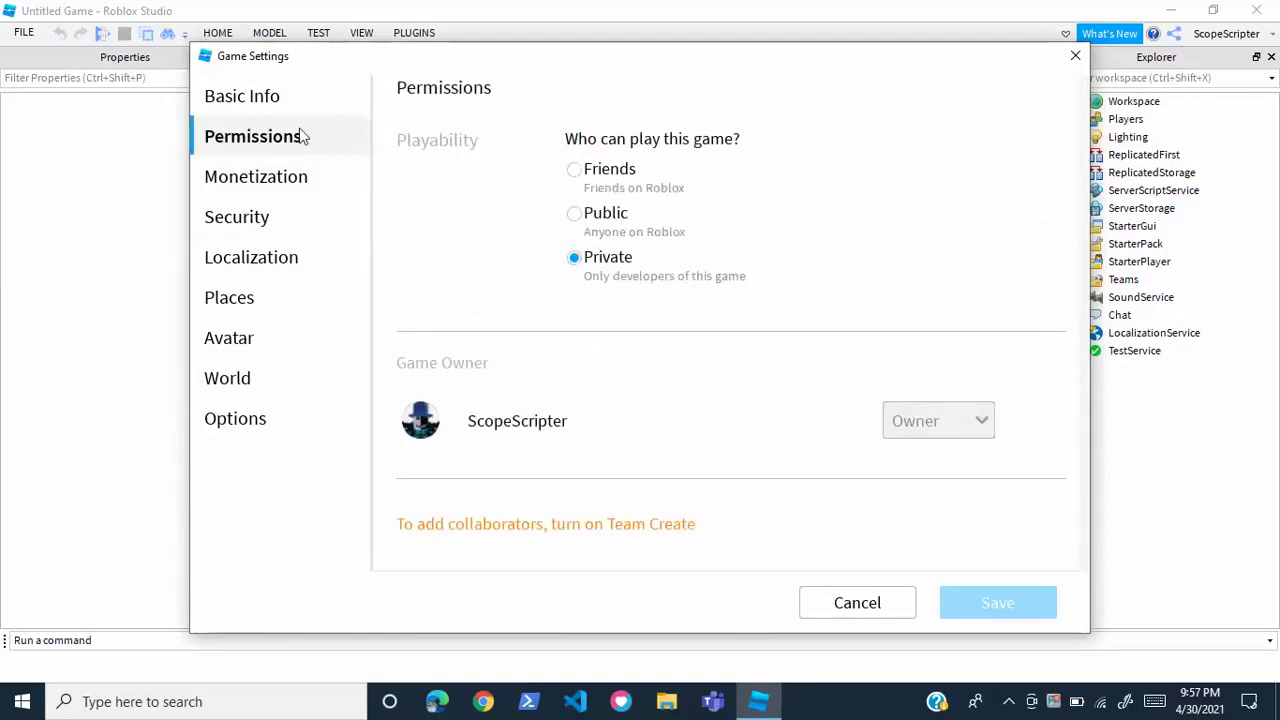
Step: Open the Avatar page and scroll down to the Clothing T-Shirt, Shirt and Pants override fields
click(228, 342)
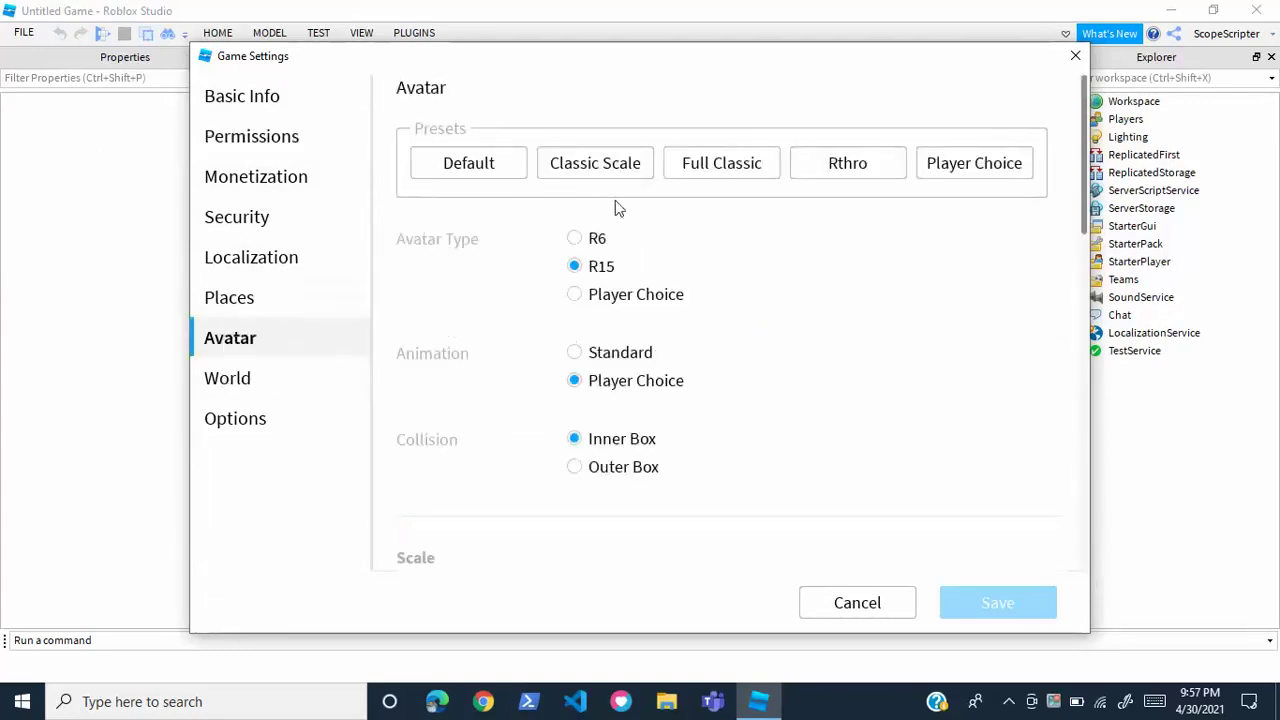
scroll(645, 302, down, 2)
scroll(655, 305, up, 2)
scroll(731, 280, down, 1)
scroll(734, 276, down, 5)
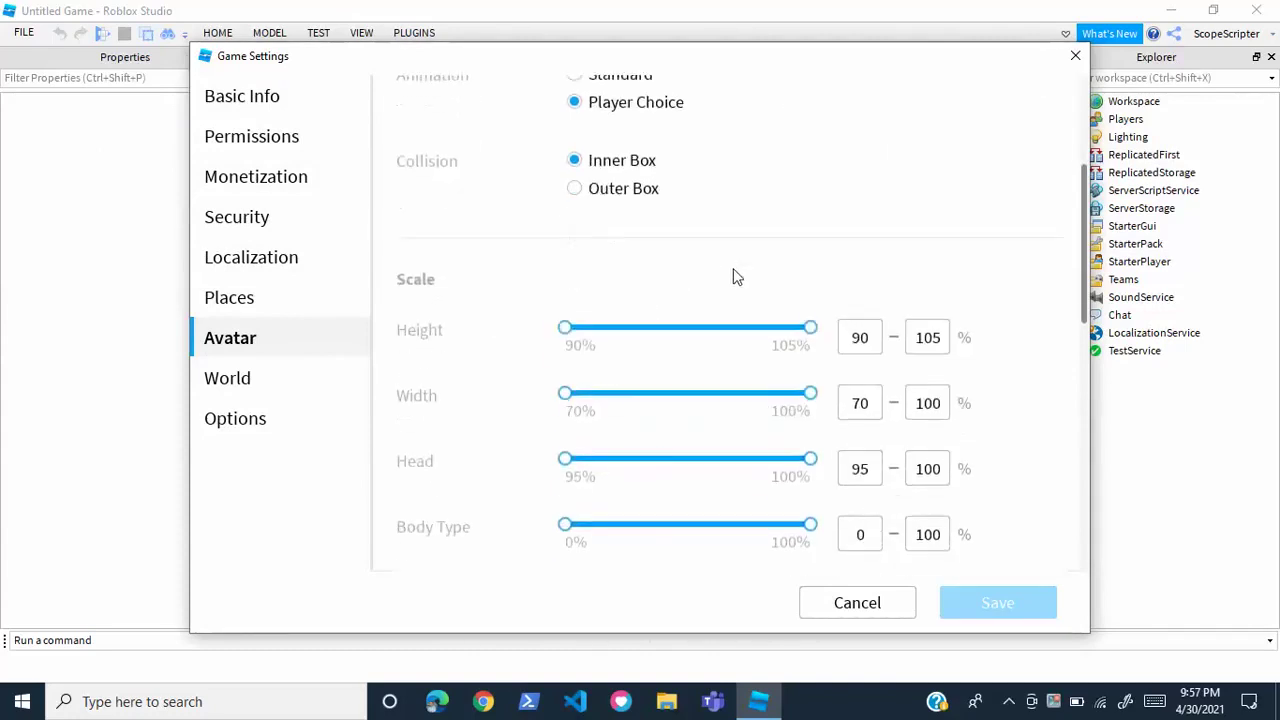
scroll(595, 216, down, 5)
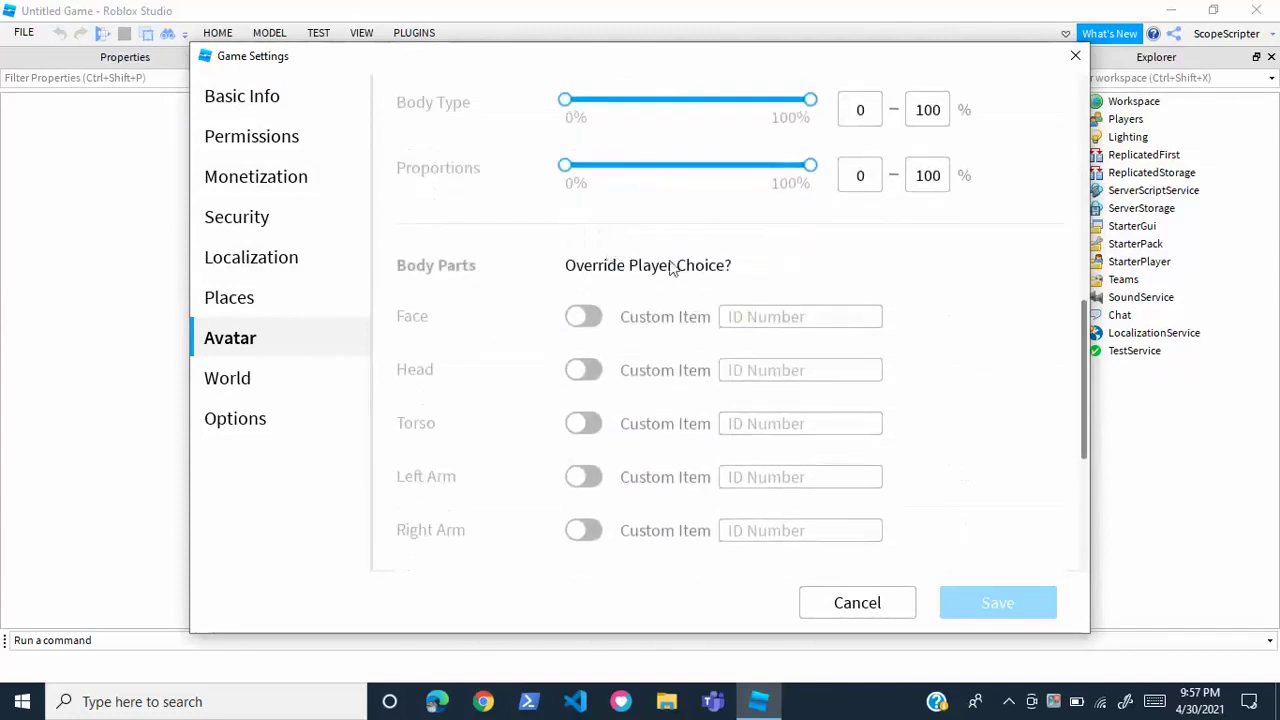
scroll(551, 346, down, 3)
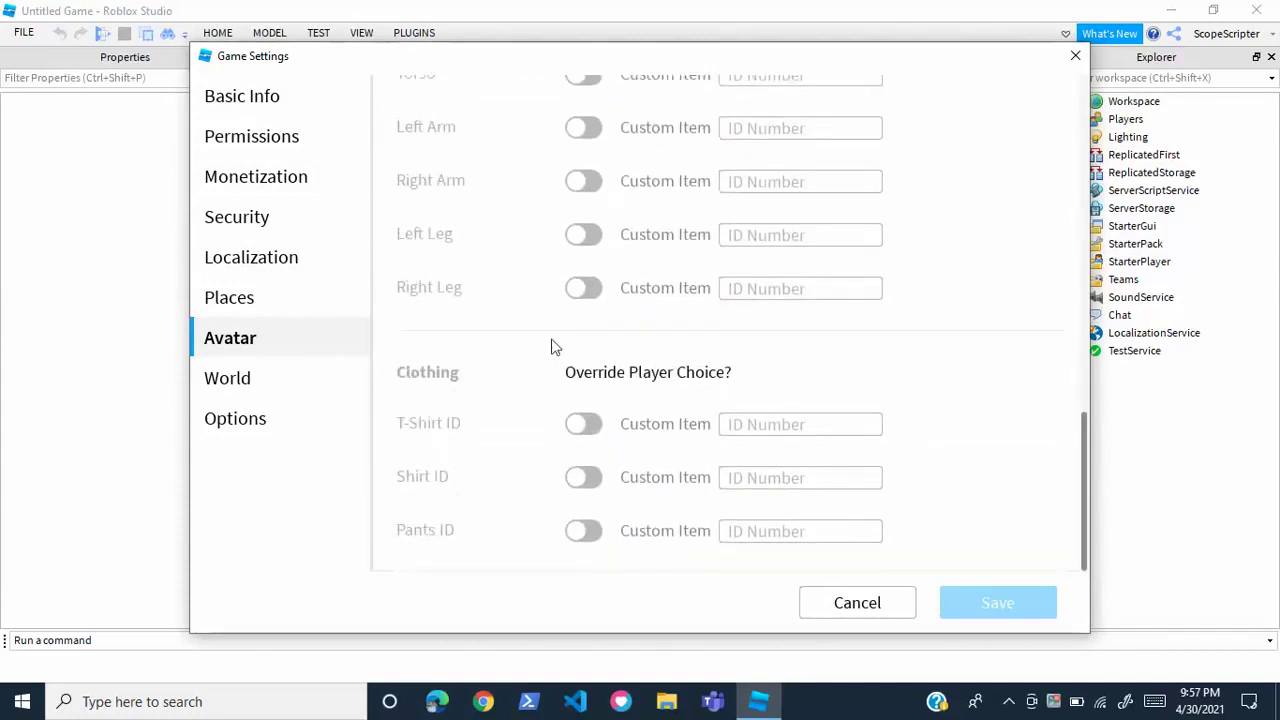
scroll(556, 346, up, 4)
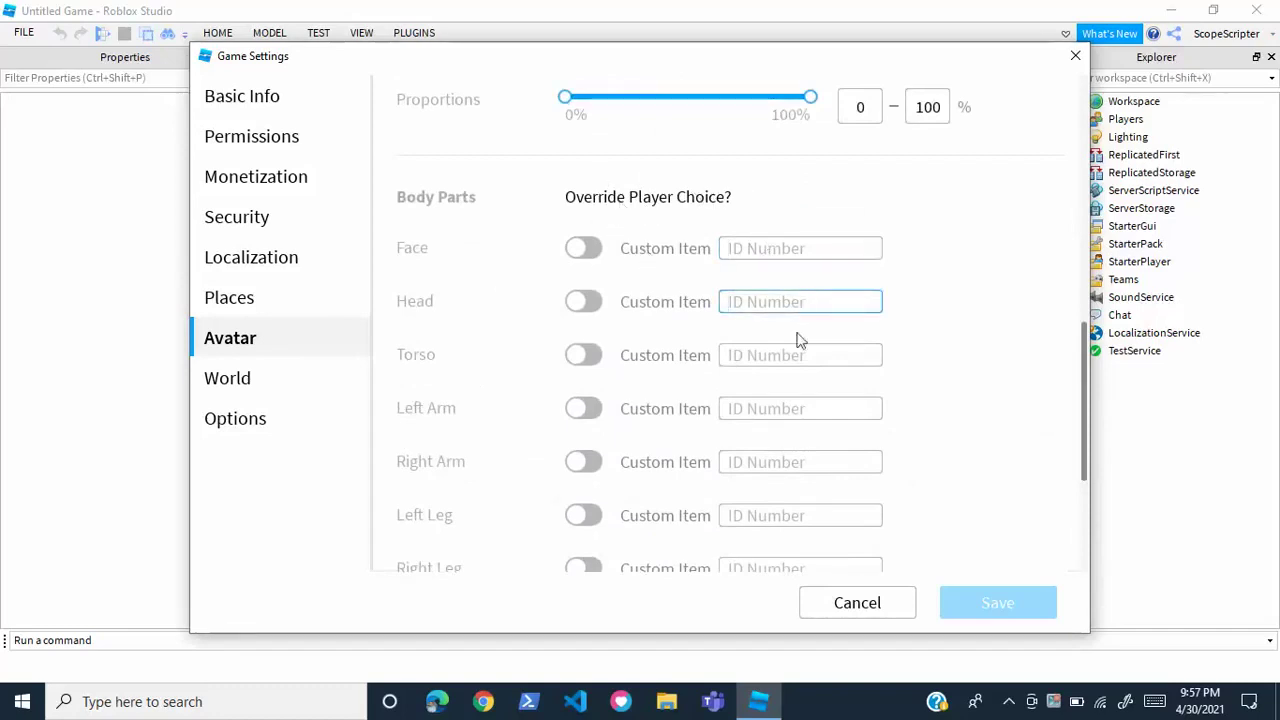
scroll(782, 270, down, 3)
click(785, 285)
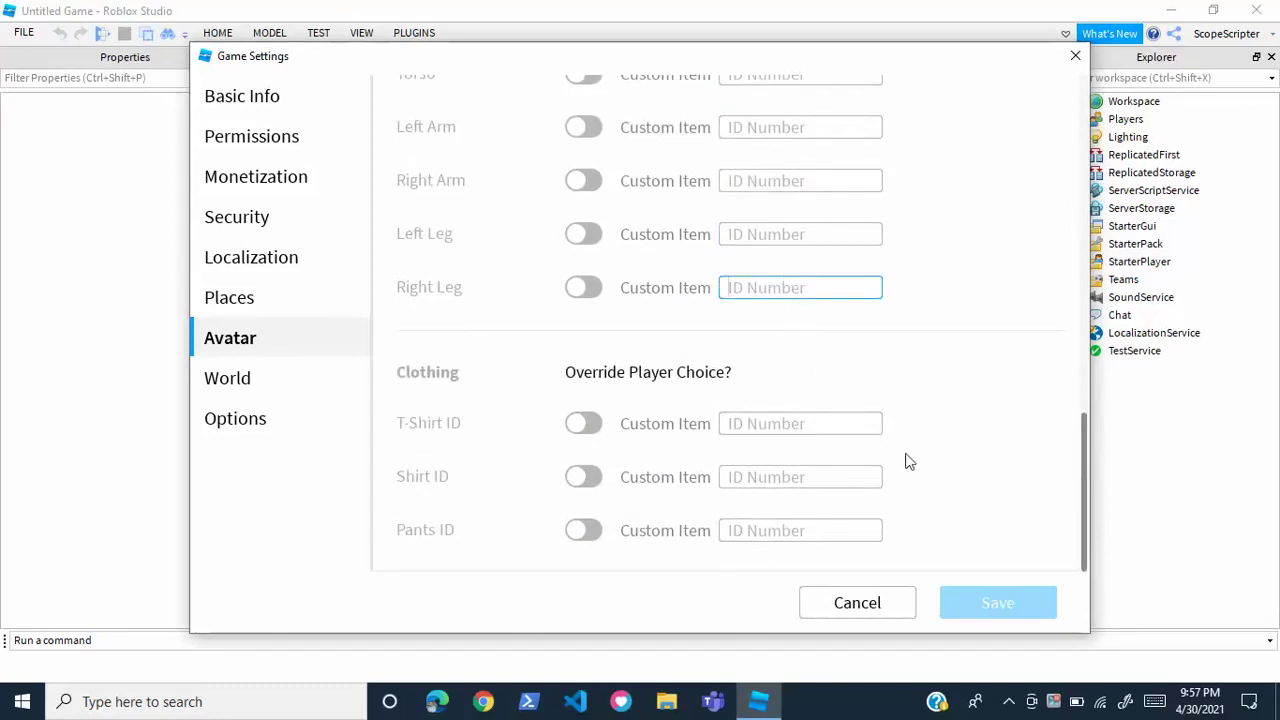
scroll(737, 471, up, 3)
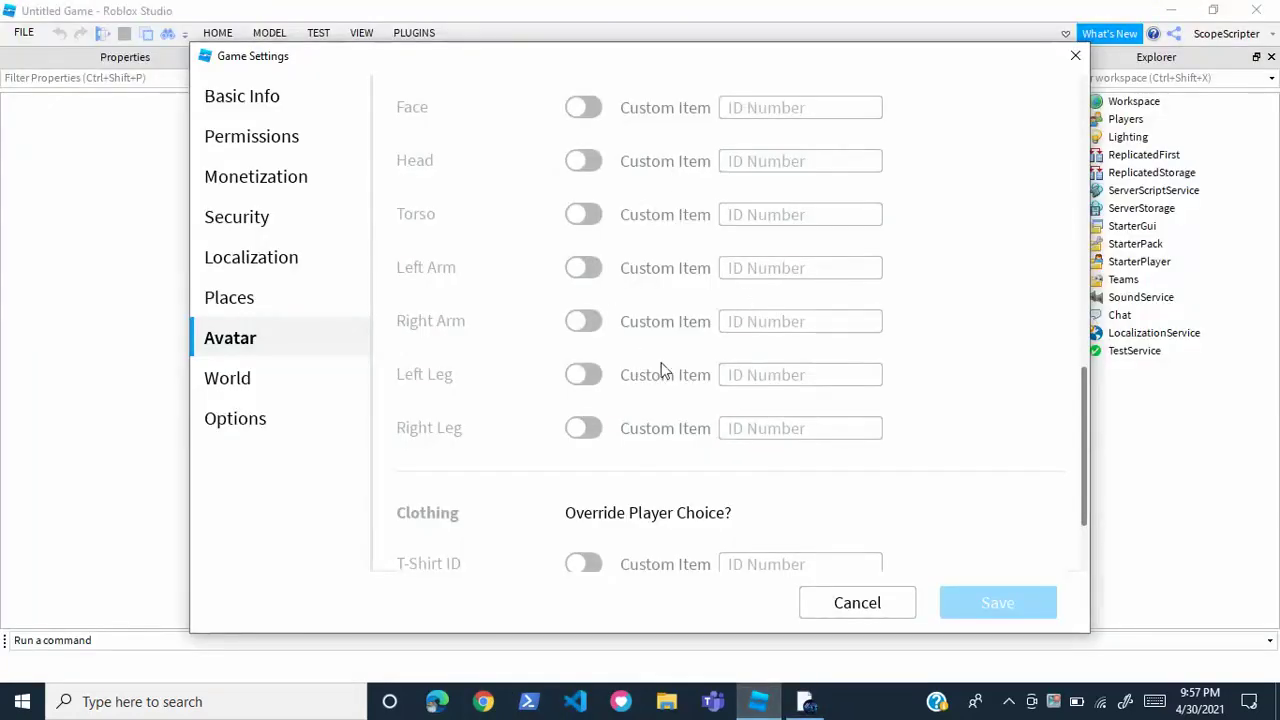
scroll(660, 370, down, 3)
scroll(805, 398, up, 5)
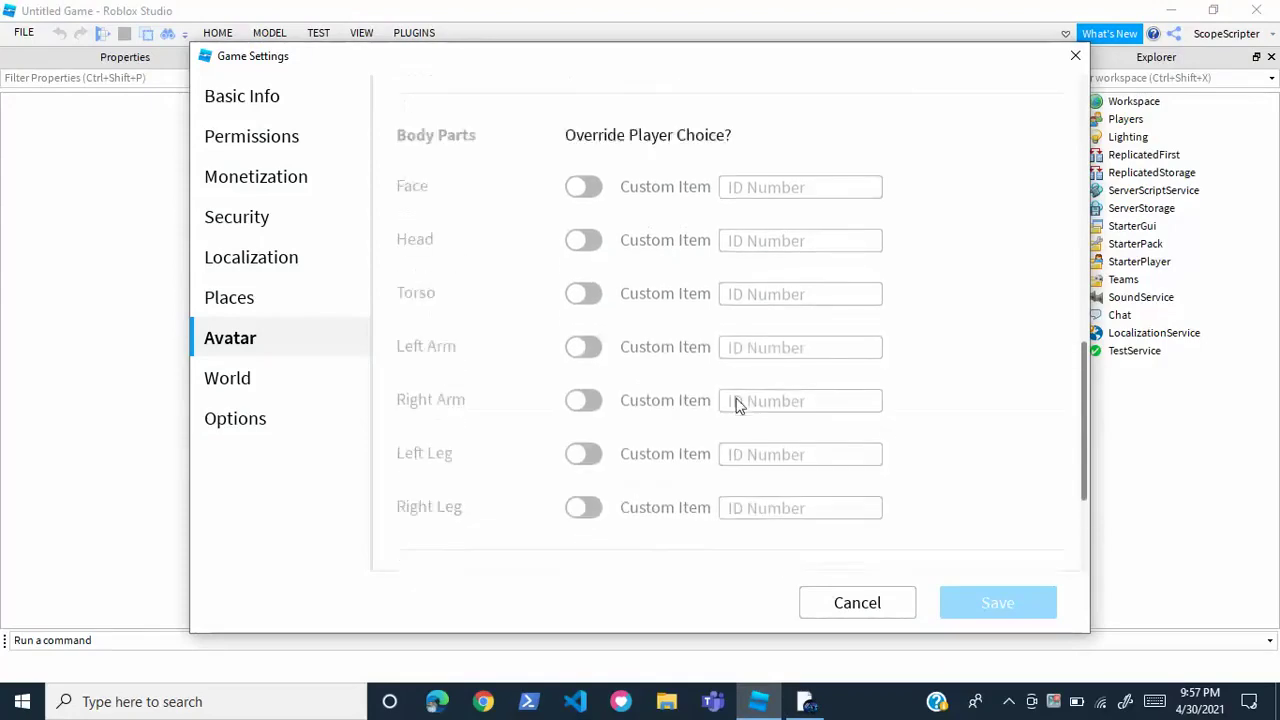
scroll(760, 430, down, 5)
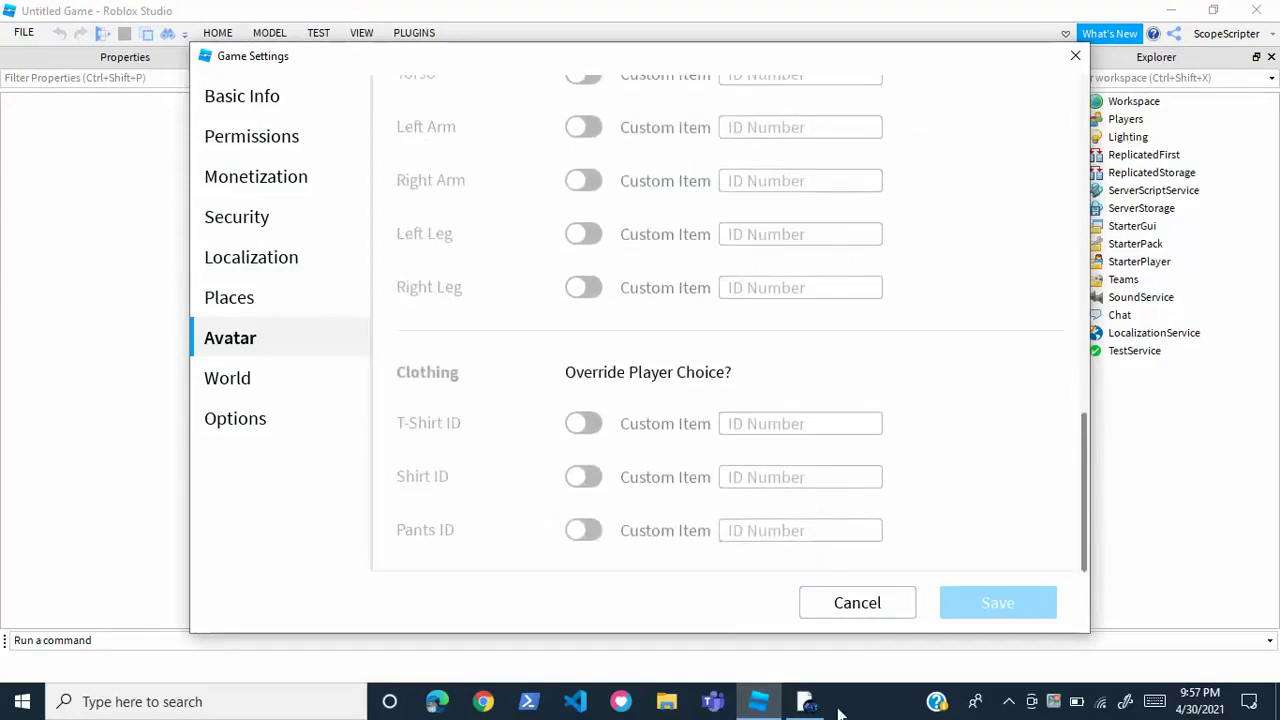
Step: Switch to the Roblox website in the browser and open the Avatar Shop catalog
click(805, 701)
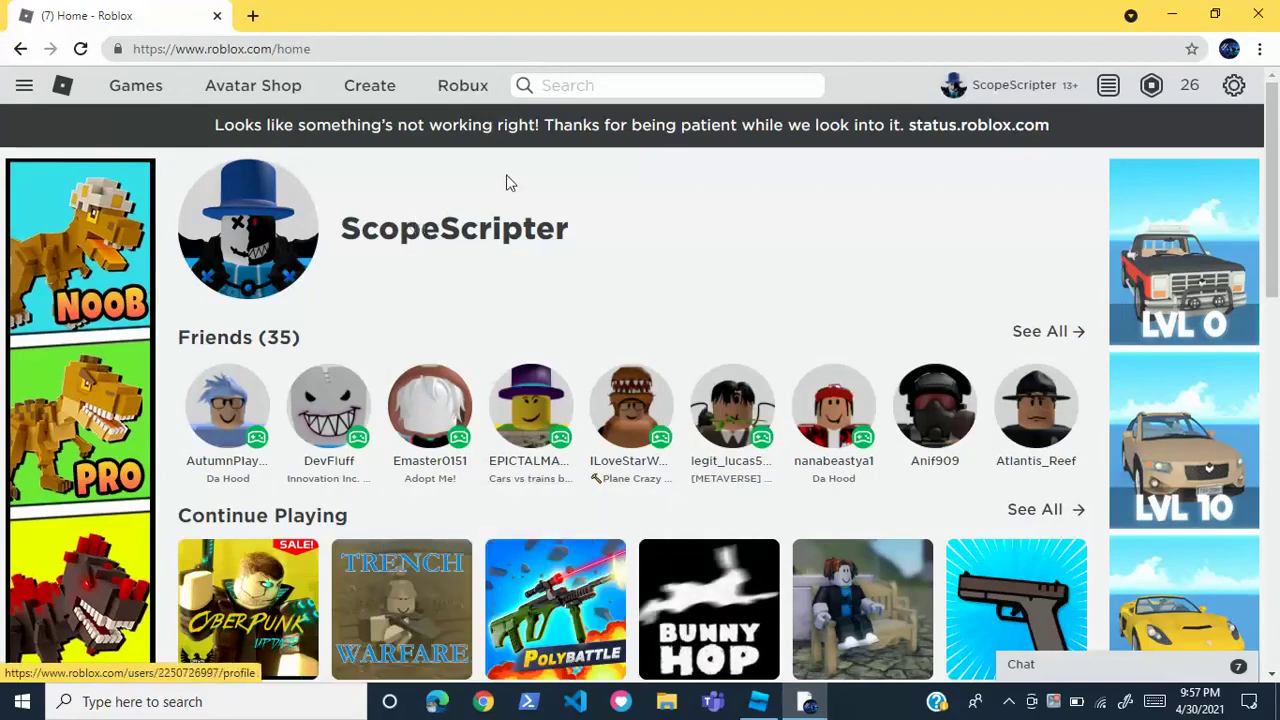
drag(214, 128, 1174, 128)
click(848, 190)
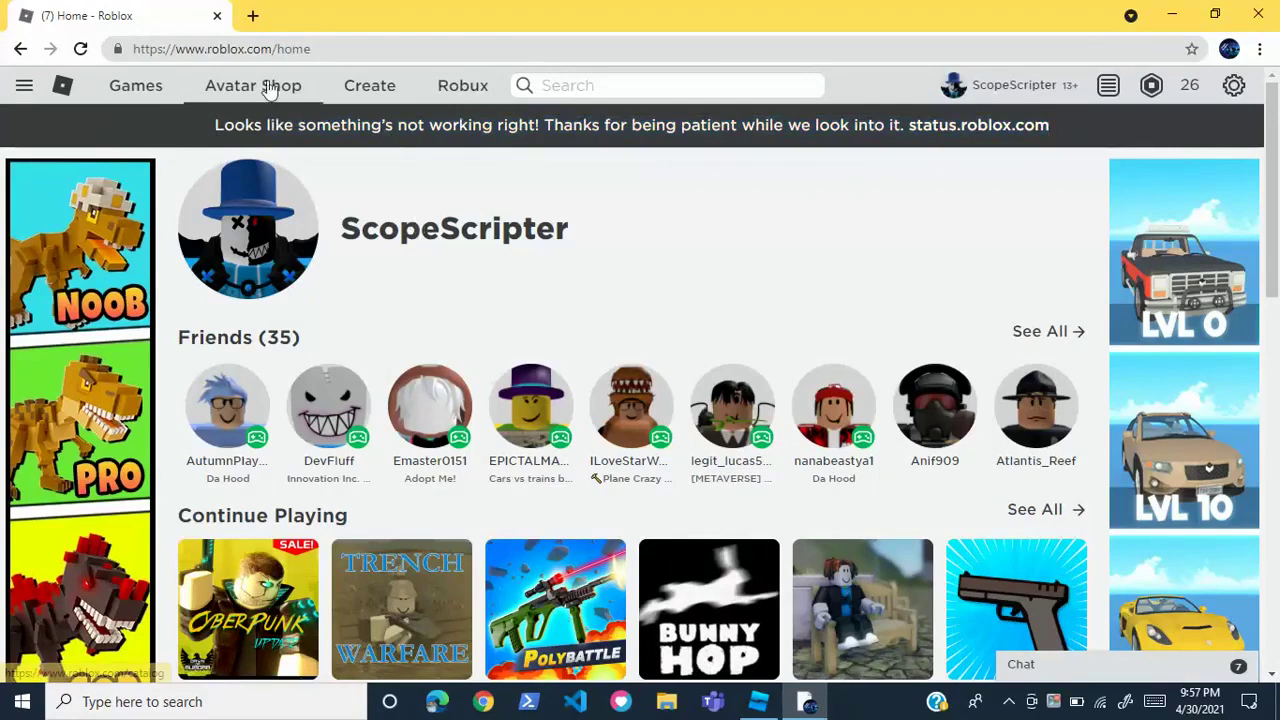
click(240, 88)
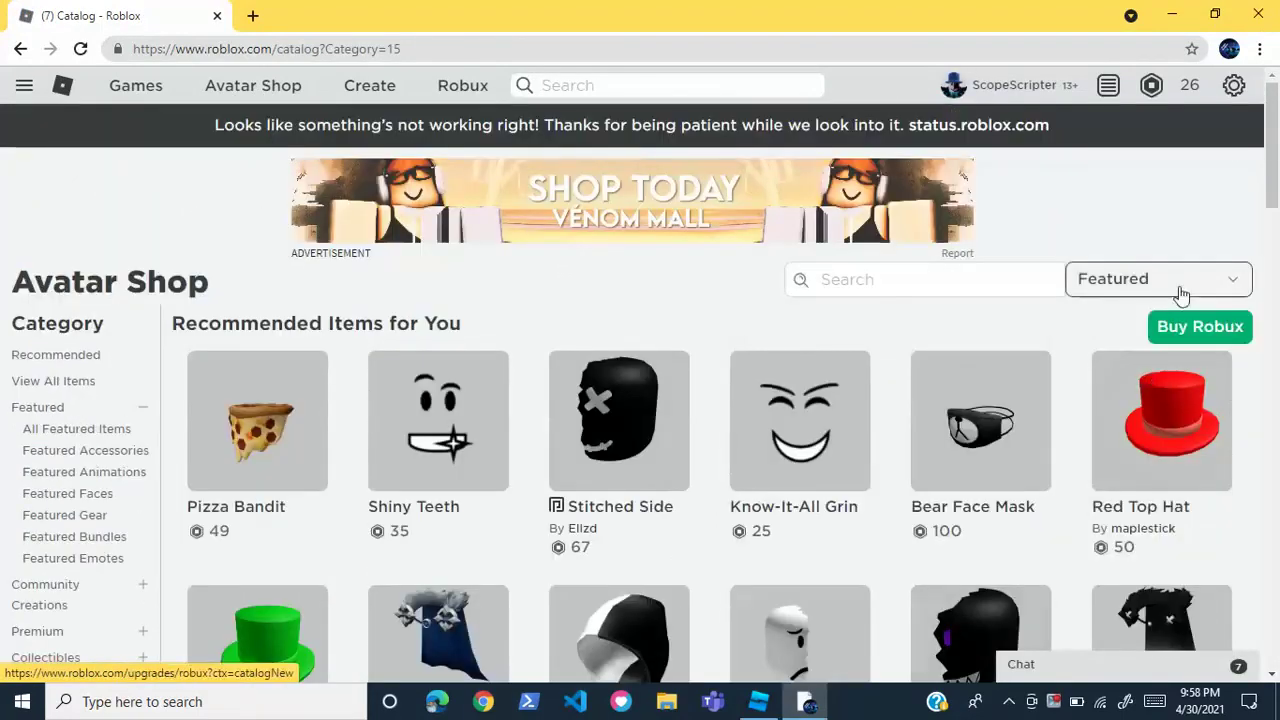
Step: Search the Avatar Shop catalog for 'shirt' and look over the results
click(1166, 285)
click(1168, 288)
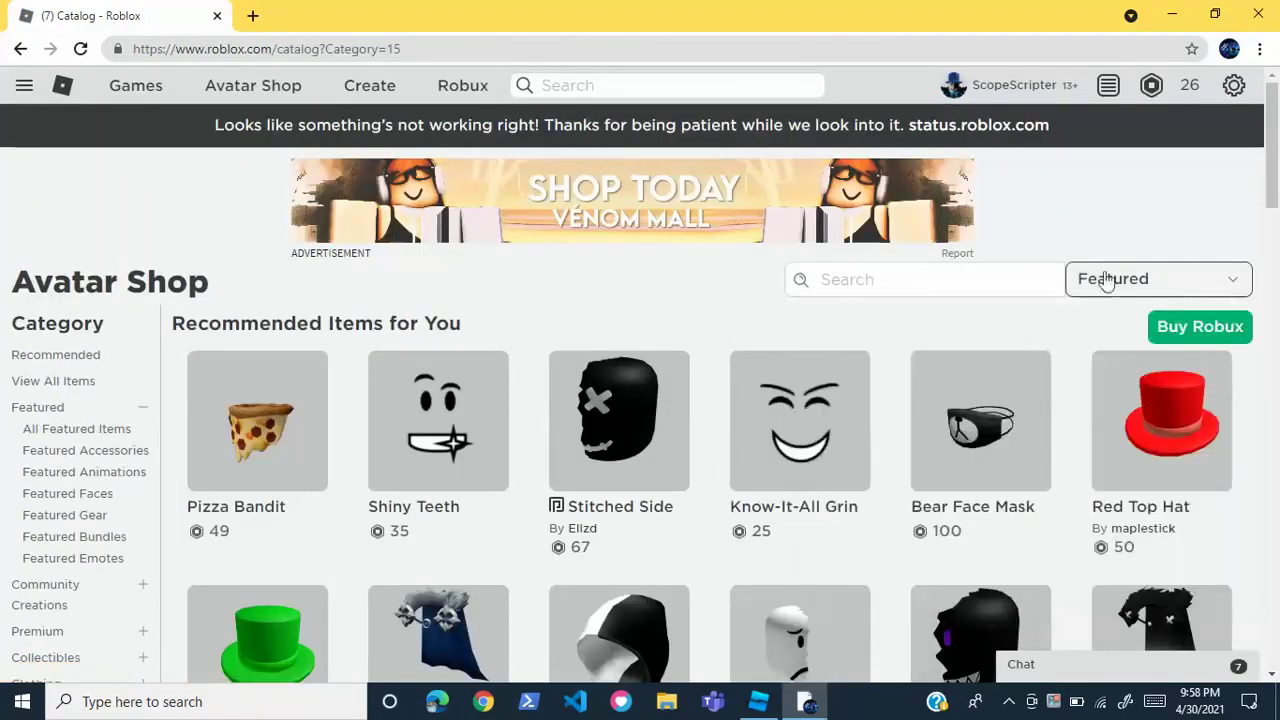
click(941, 277)
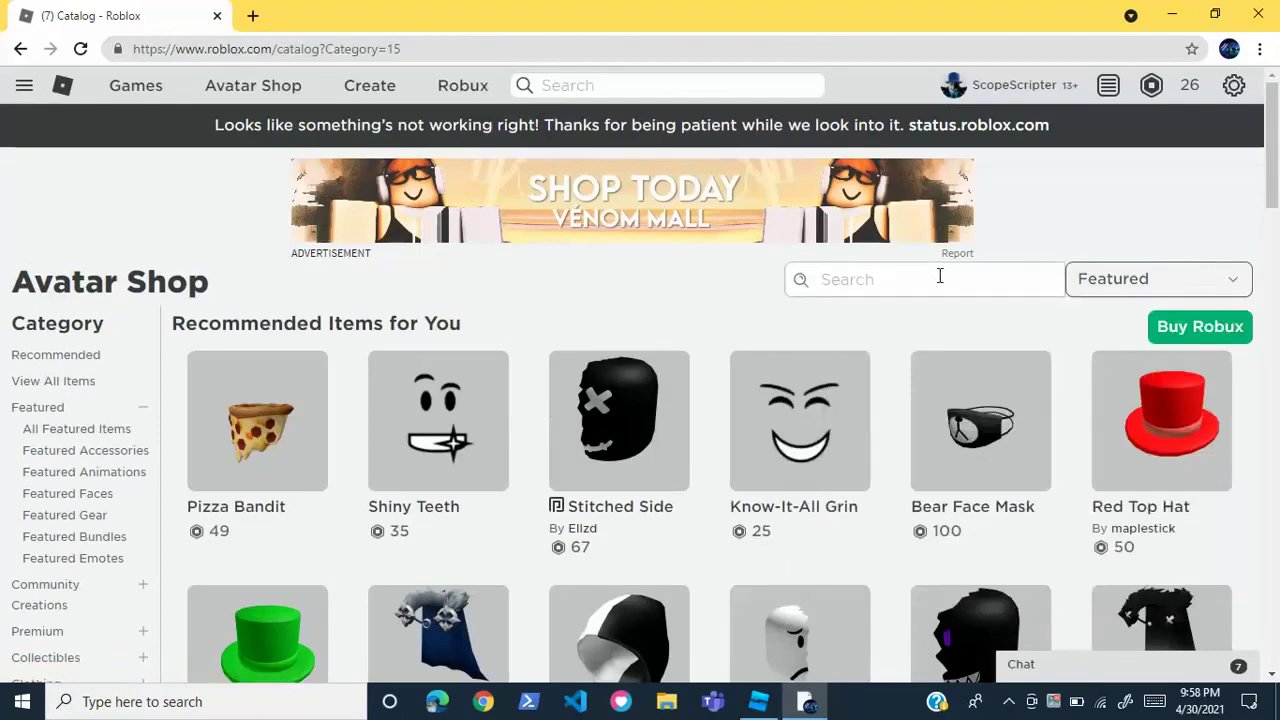
text(shirt)
key(Return)
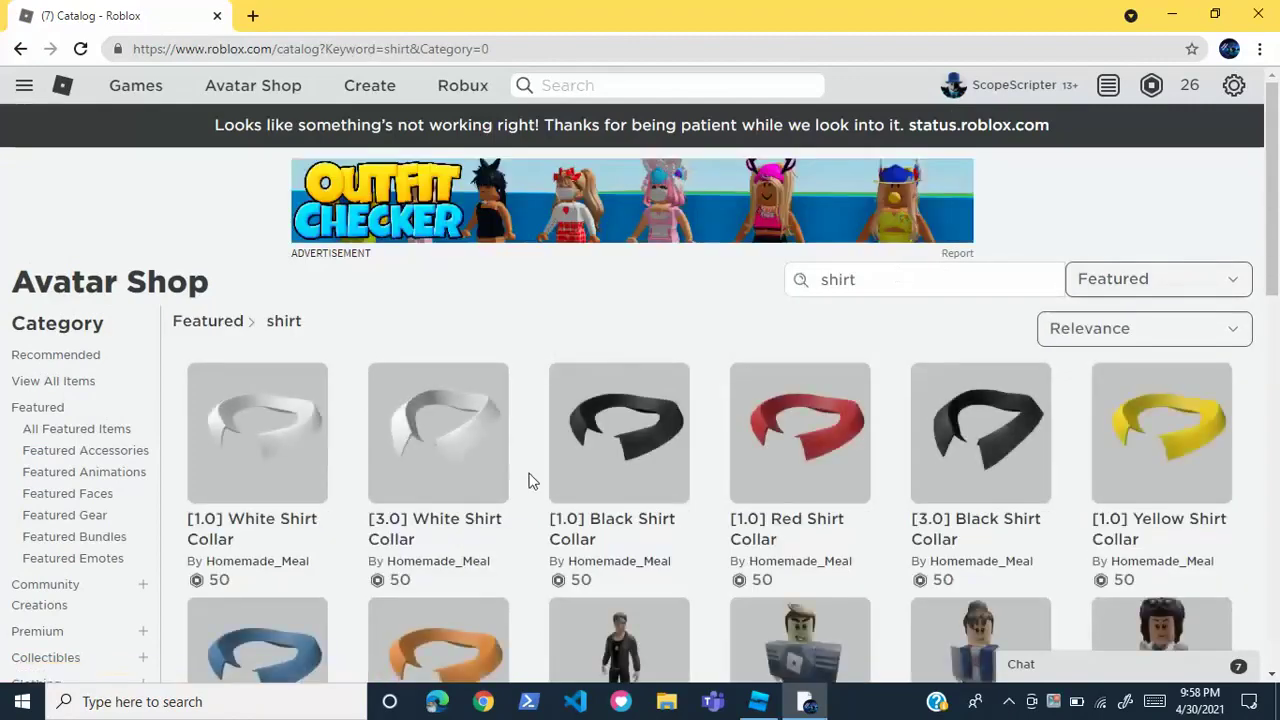
scroll(726, 466, down, 3)
scroll(870, 398, down, 1)
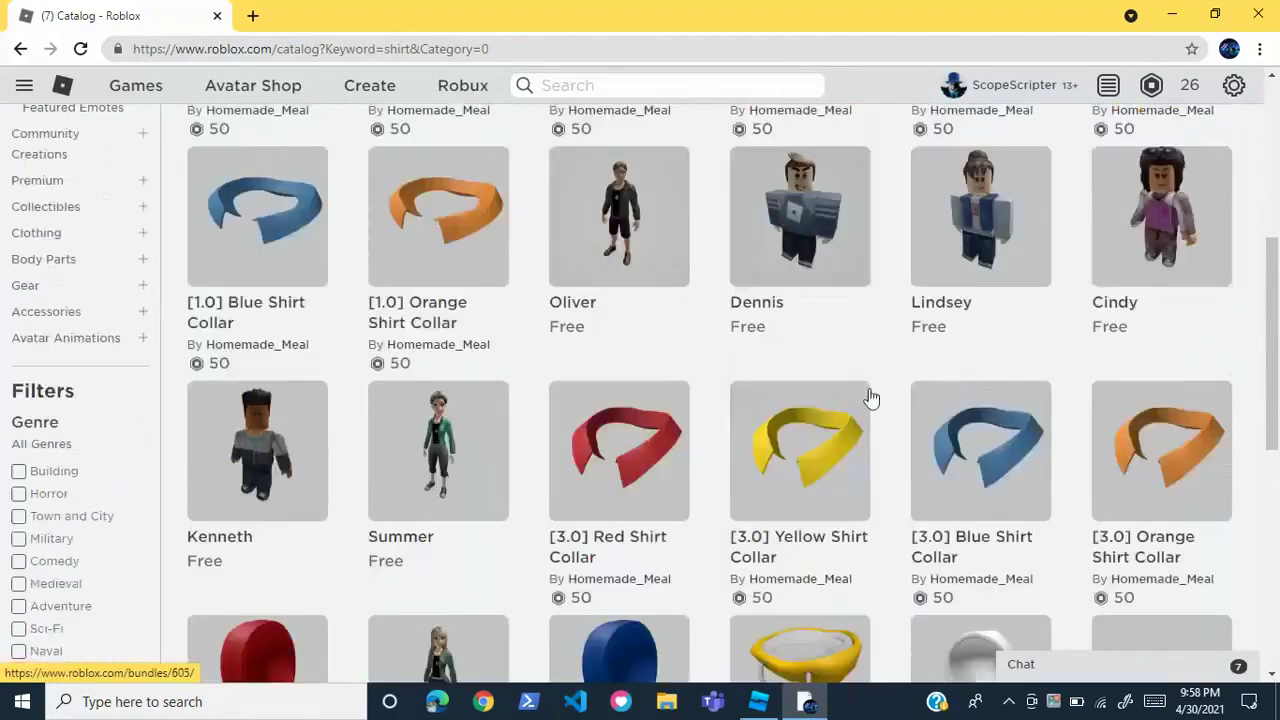
scroll(870, 398, down, 5)
scroll(934, 389, up, 10)
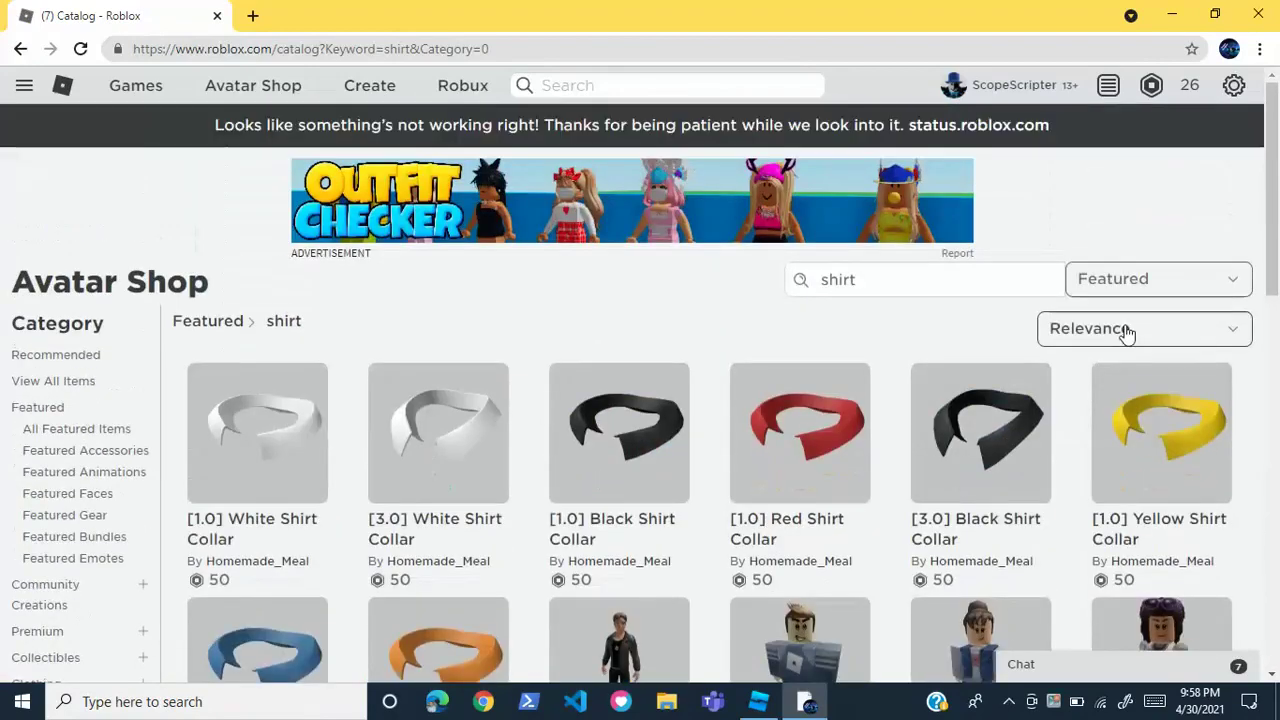
Step: Change the results category from Featured to All Categories
click(1127, 333)
click(1151, 257)
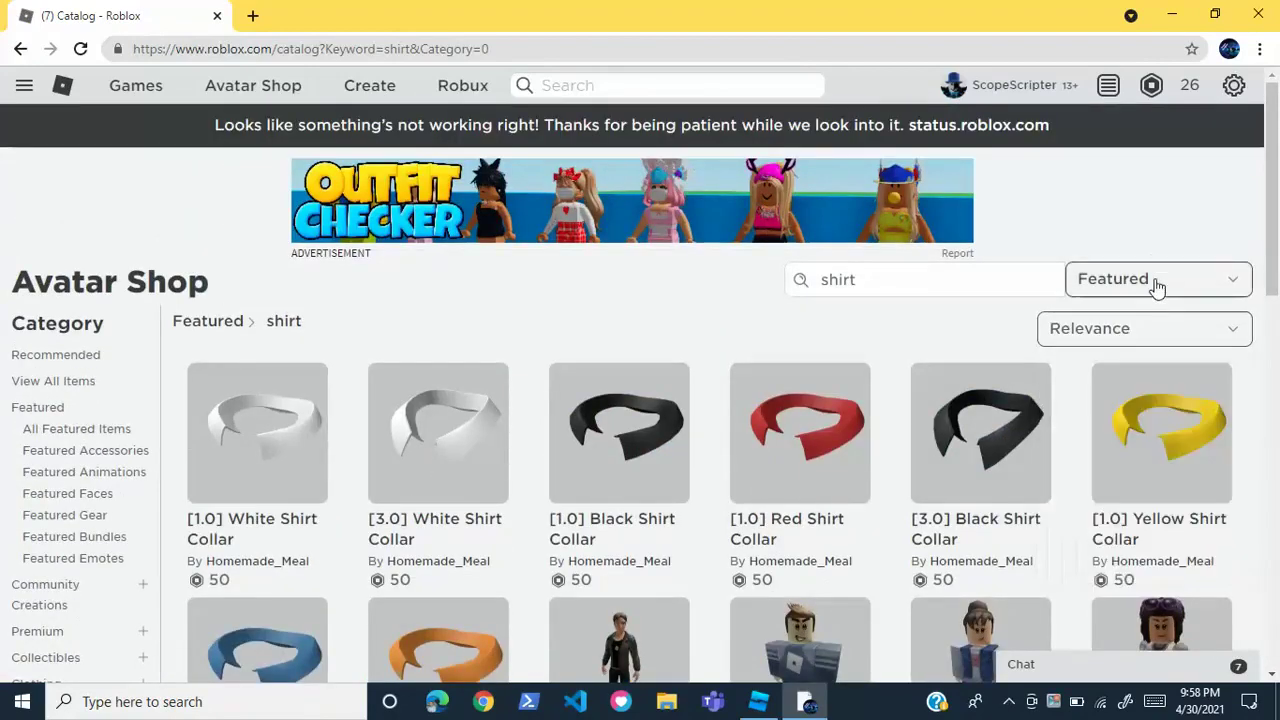
click(1154, 286)
click(1065, 327)
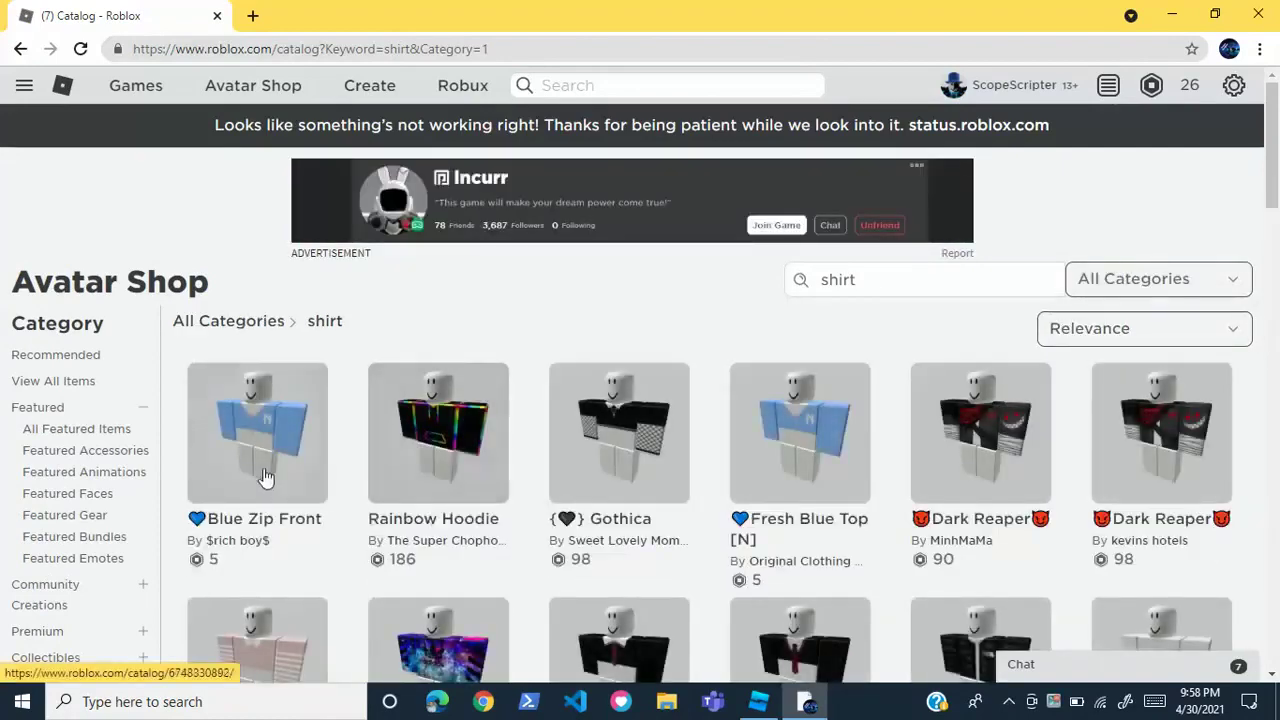
click(447, 453)
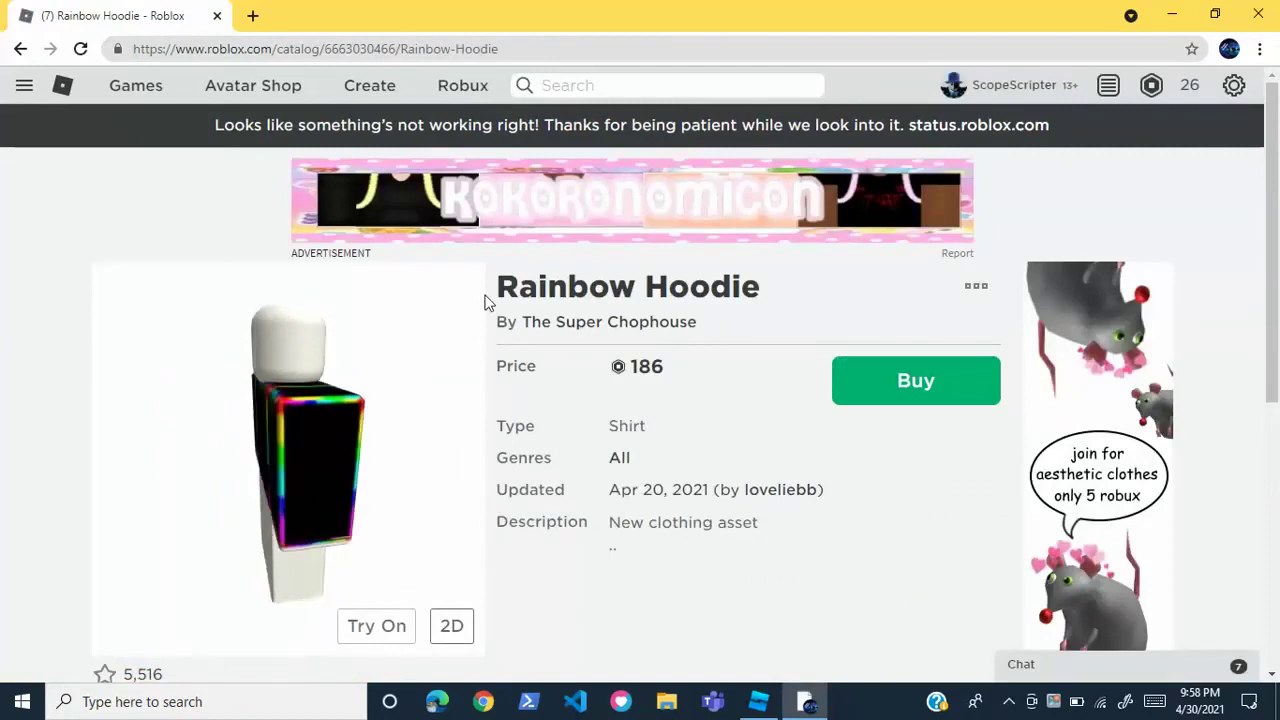
click(362, 49)
click(363, 49)
drag(396, 49, 320, 48)
key(ctrl+c)
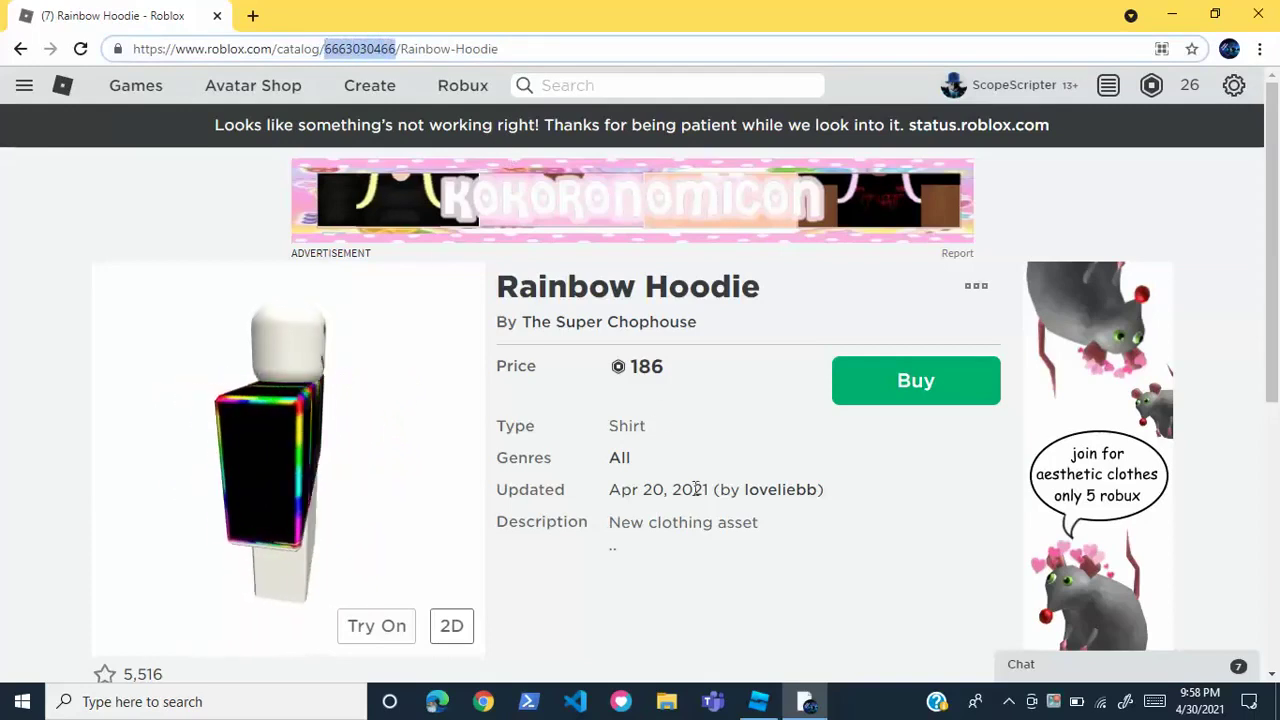
click(700, 560)
click(765, 705)
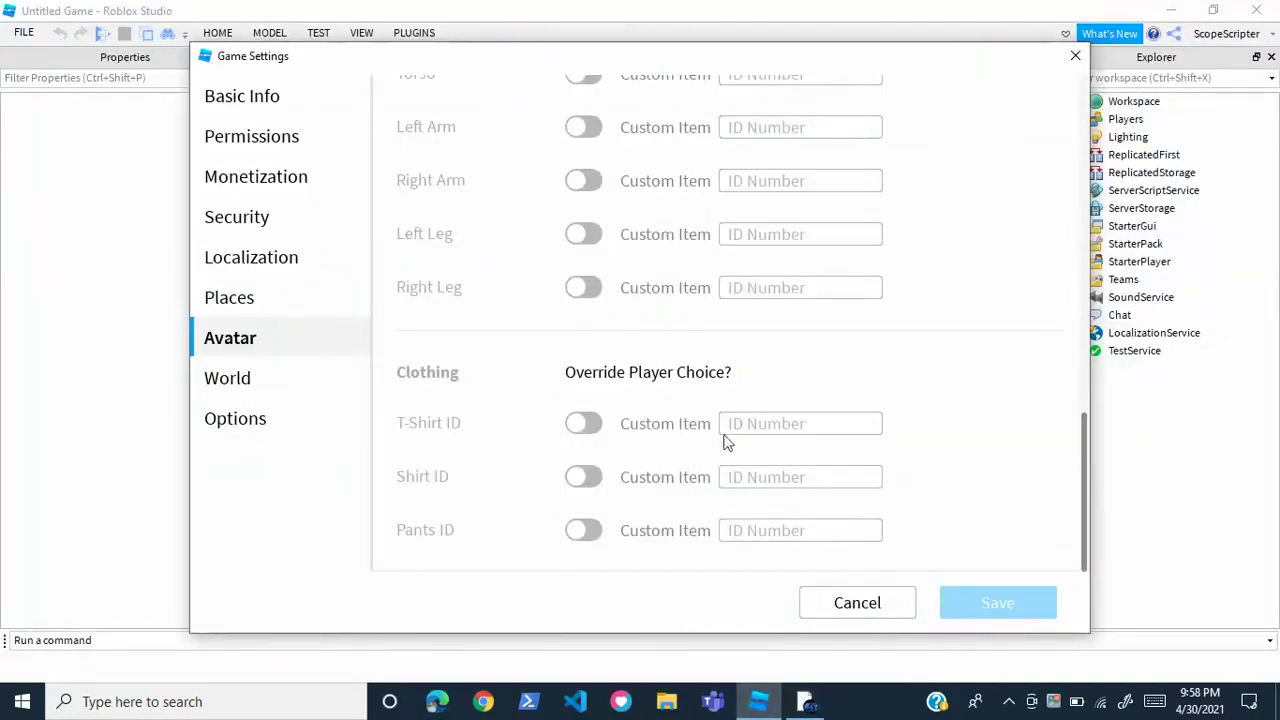
click(744, 477)
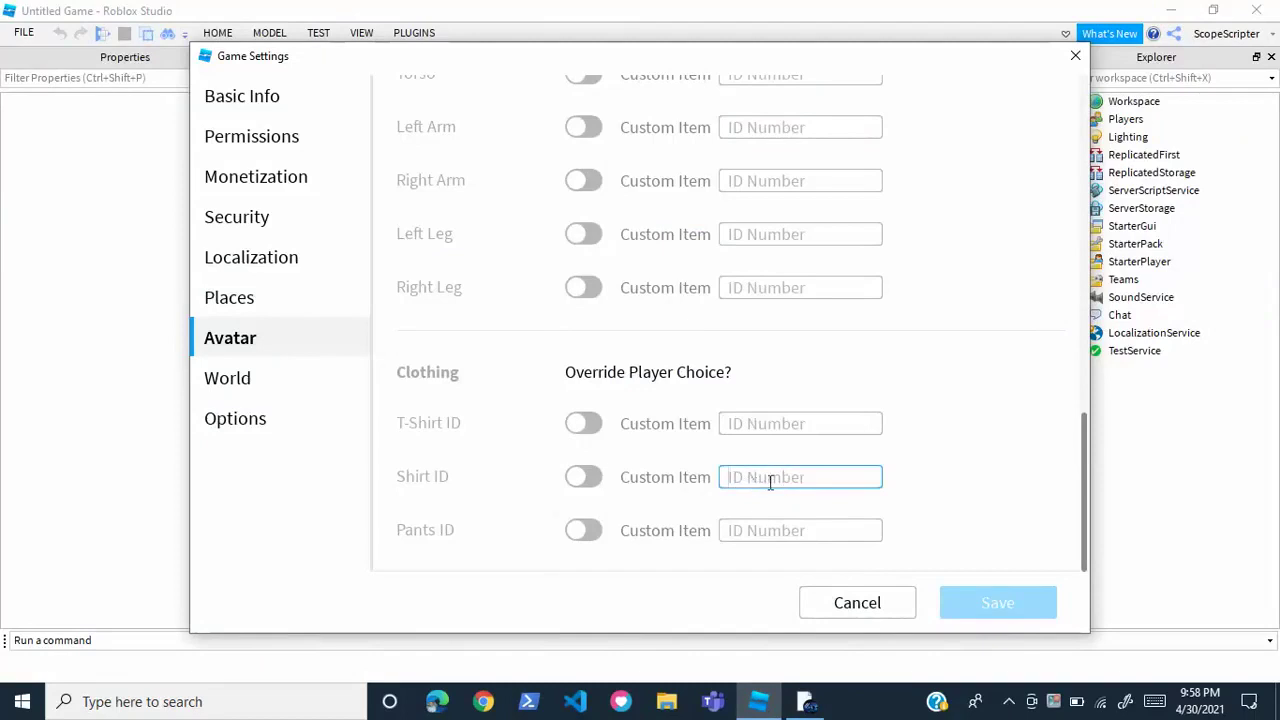
key(ctrl+v)
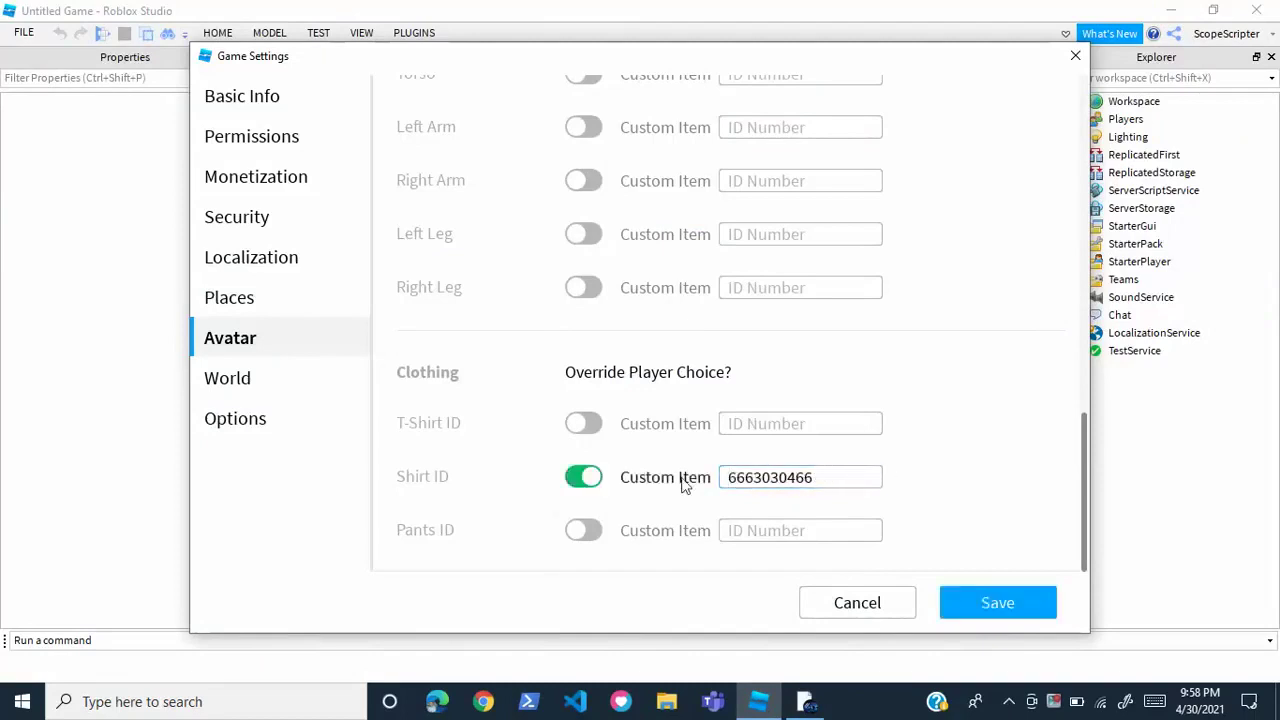
click(584, 480)
click(580, 482)
click(988, 602)
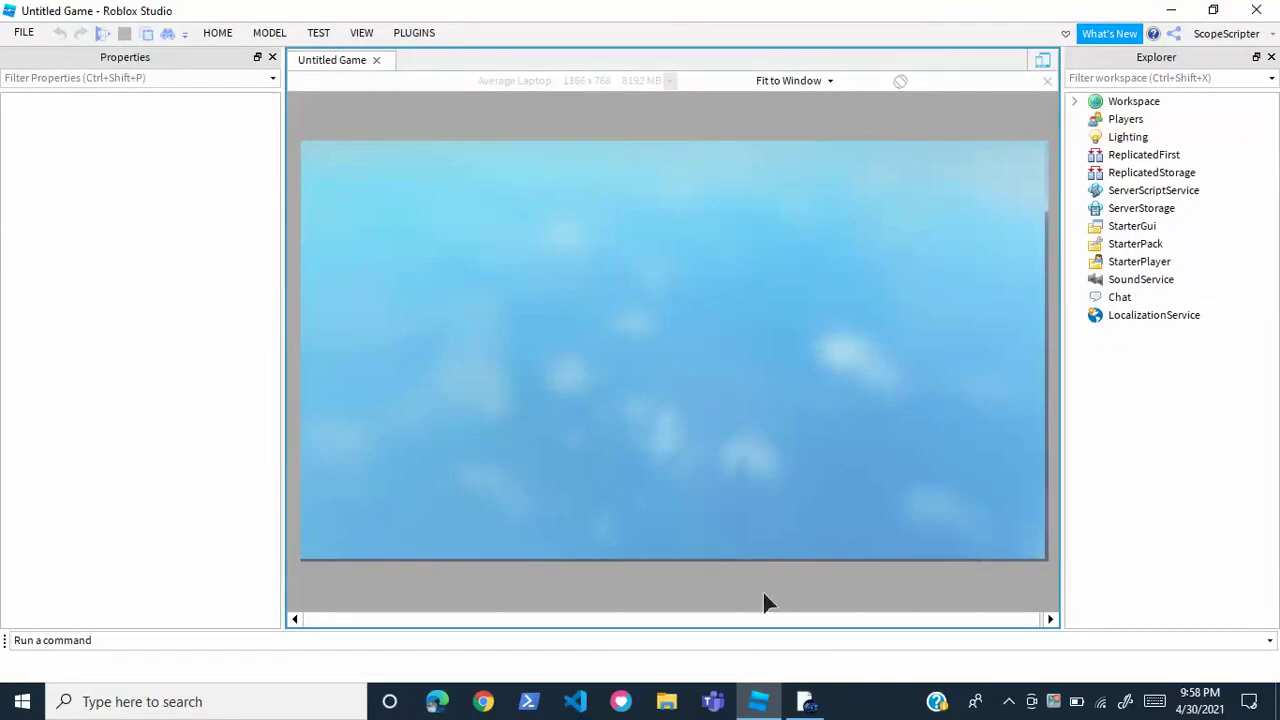
Step: Return to the running play test and orbit the camera to face the avatar's front
click(805, 701)
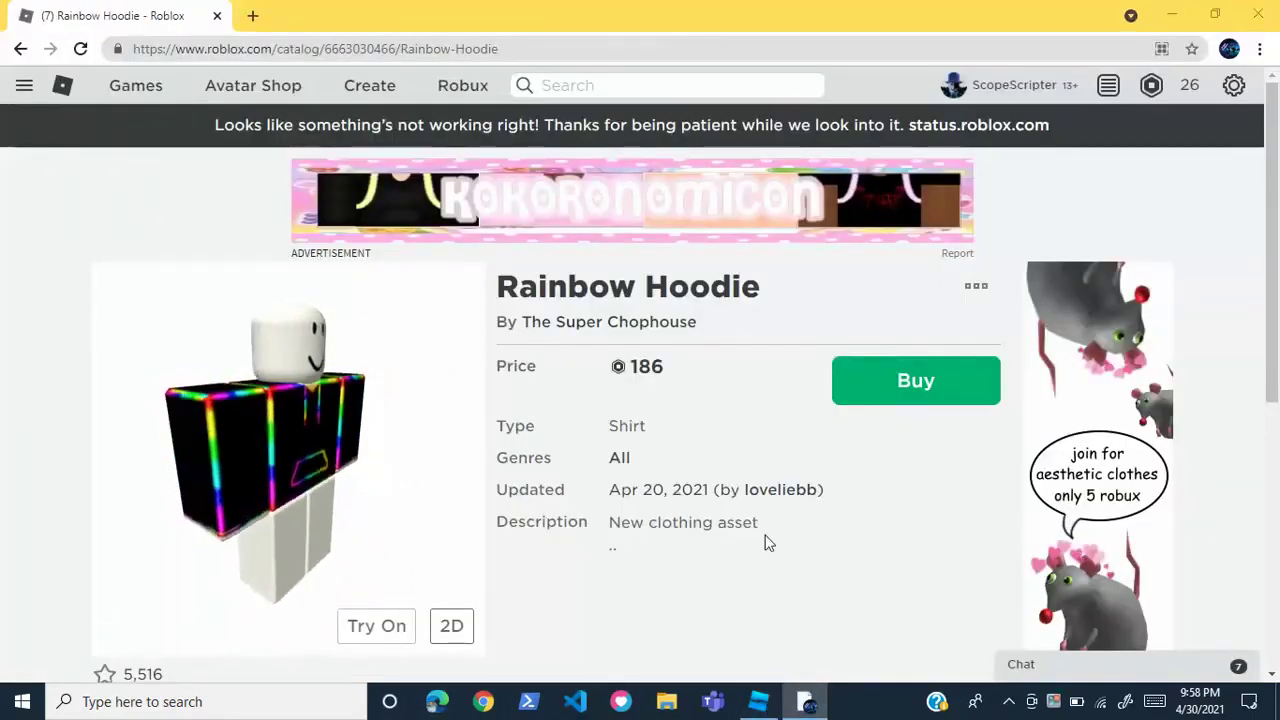
click(760, 703)
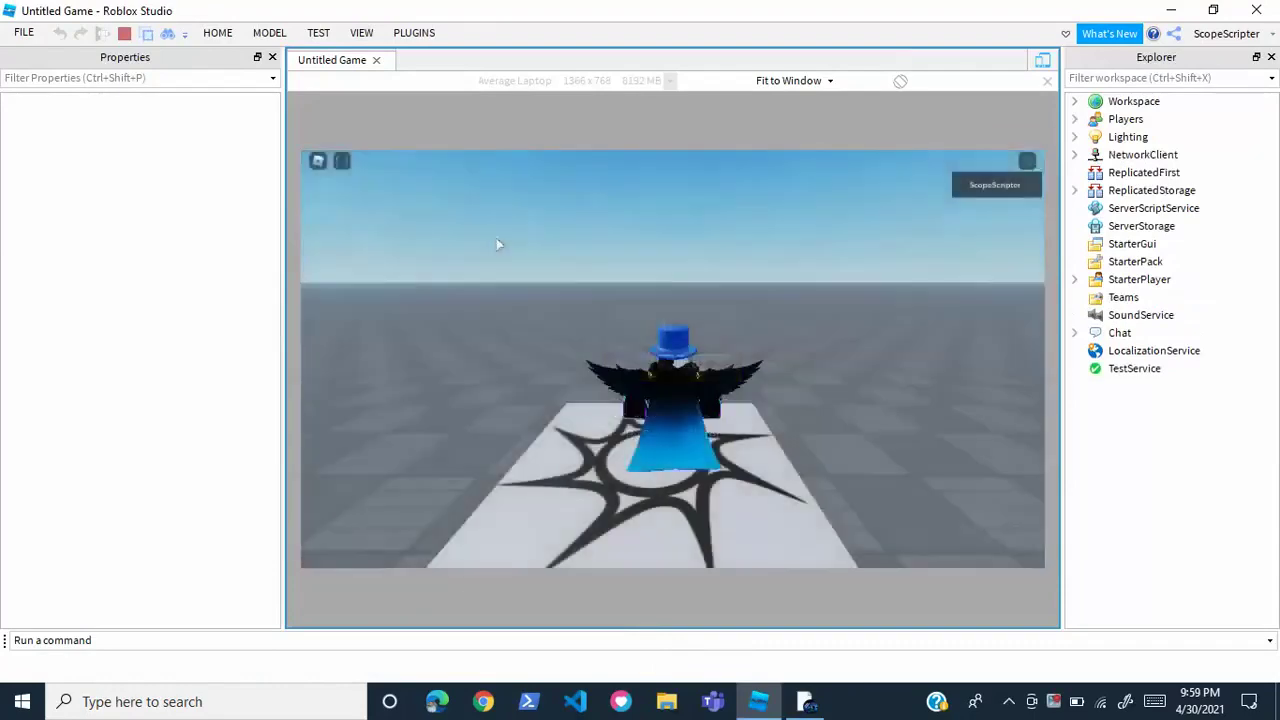
right_drag(498, 243, 738, 445)
scroll(738, 445, down, 5)
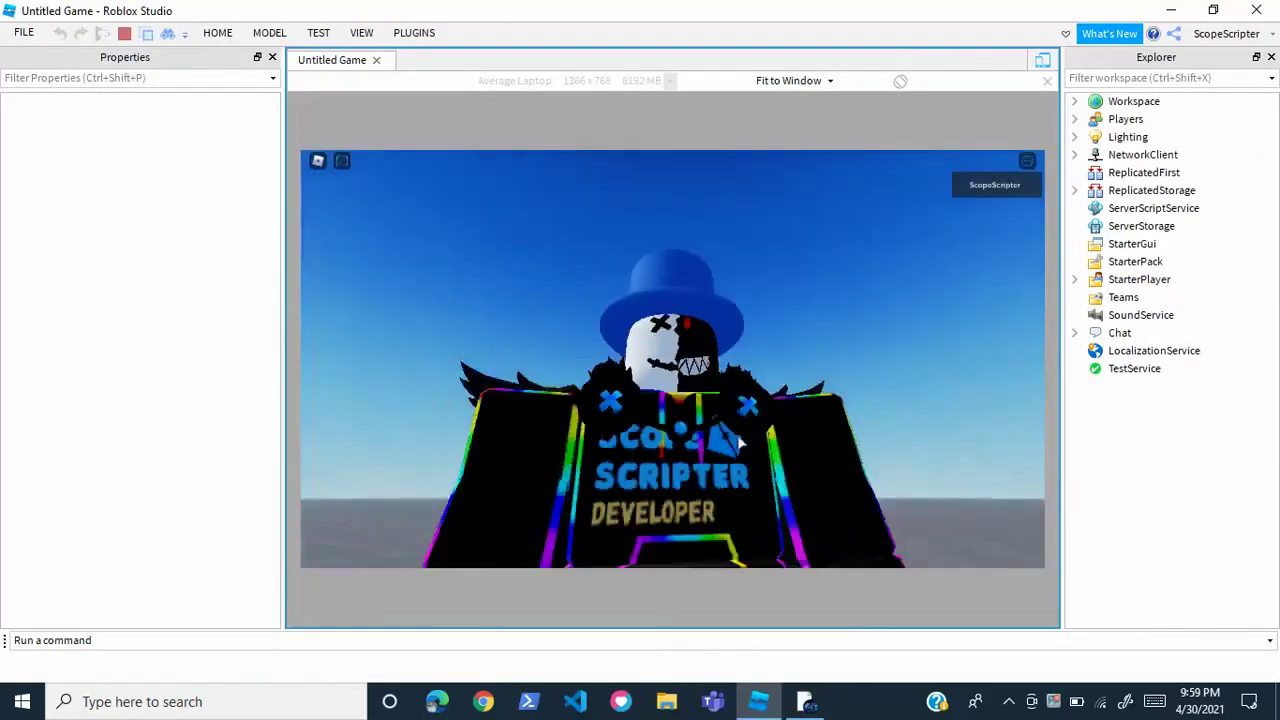
Step: Walk the character toward the spawn plate, checking the Rainbow Hoodie shirt from the front
key(w)
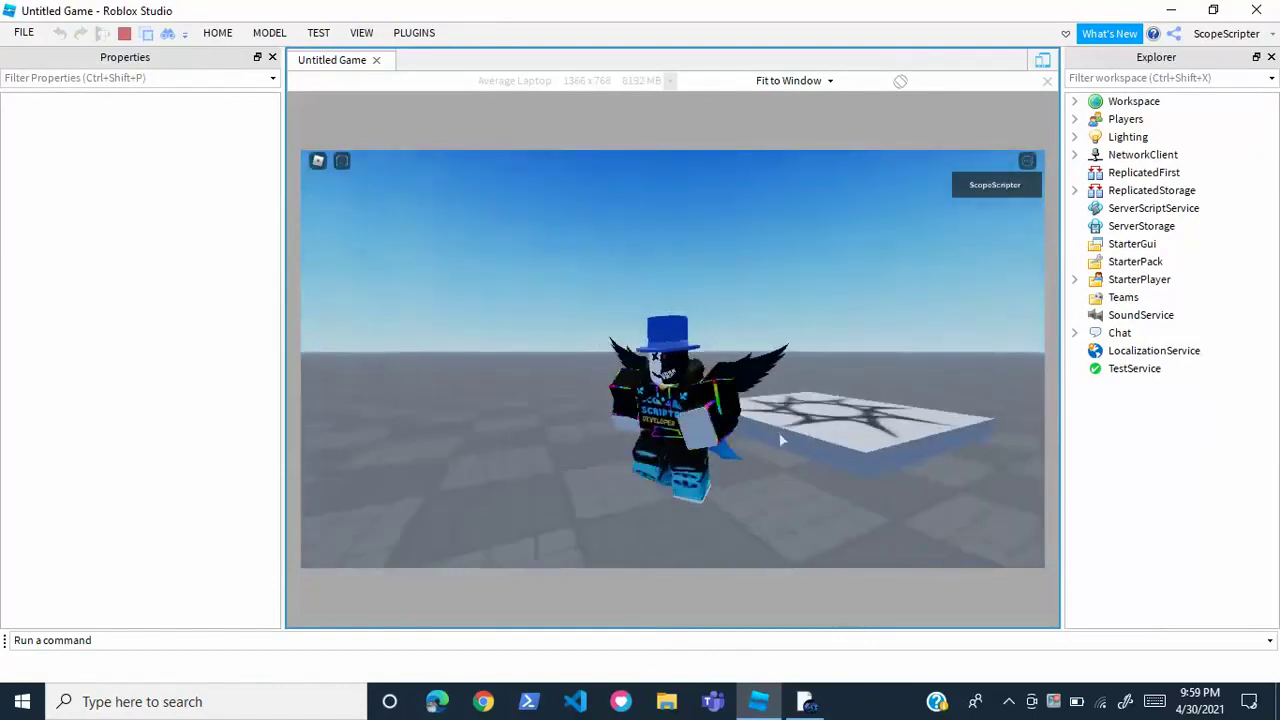
right_drag(780, 437, 661, 440)
scroll(663, 443, up, 3)
scroll(680, 433, up, 2)
scroll(683, 441, down, 3)
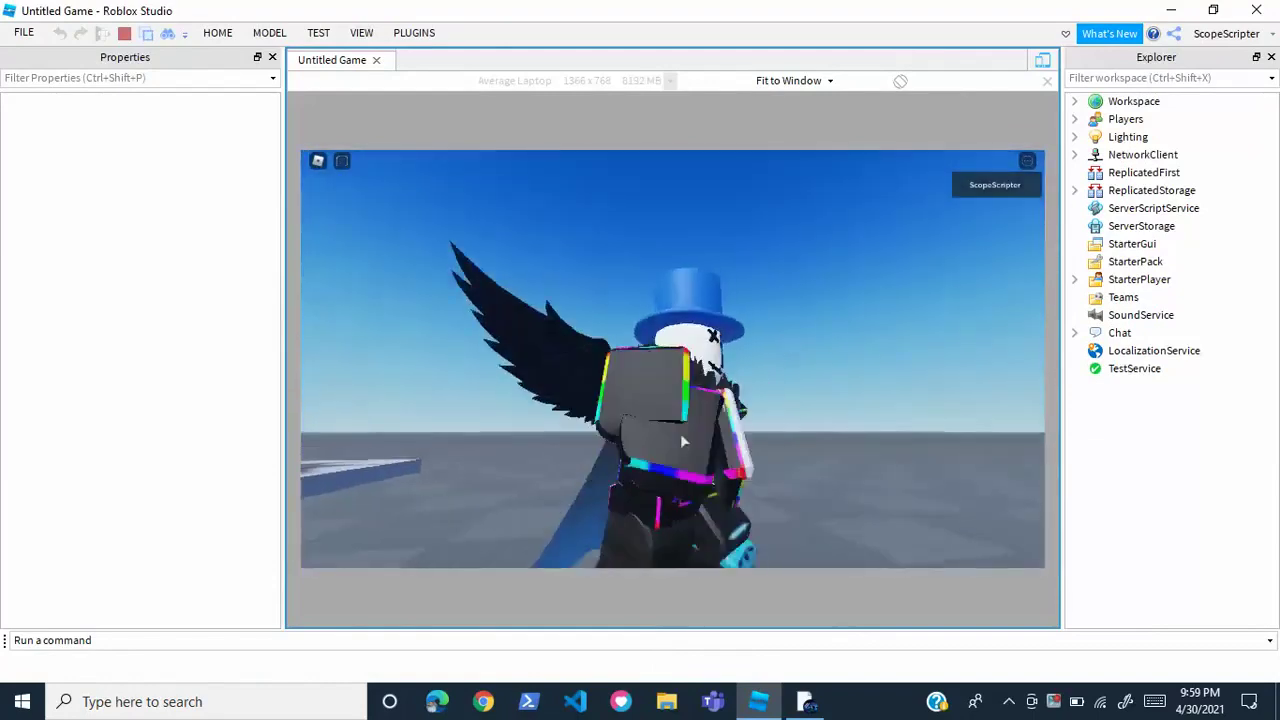
scroll(683, 441, down, 3)
key(w)
scroll(661, 440, up, 2)
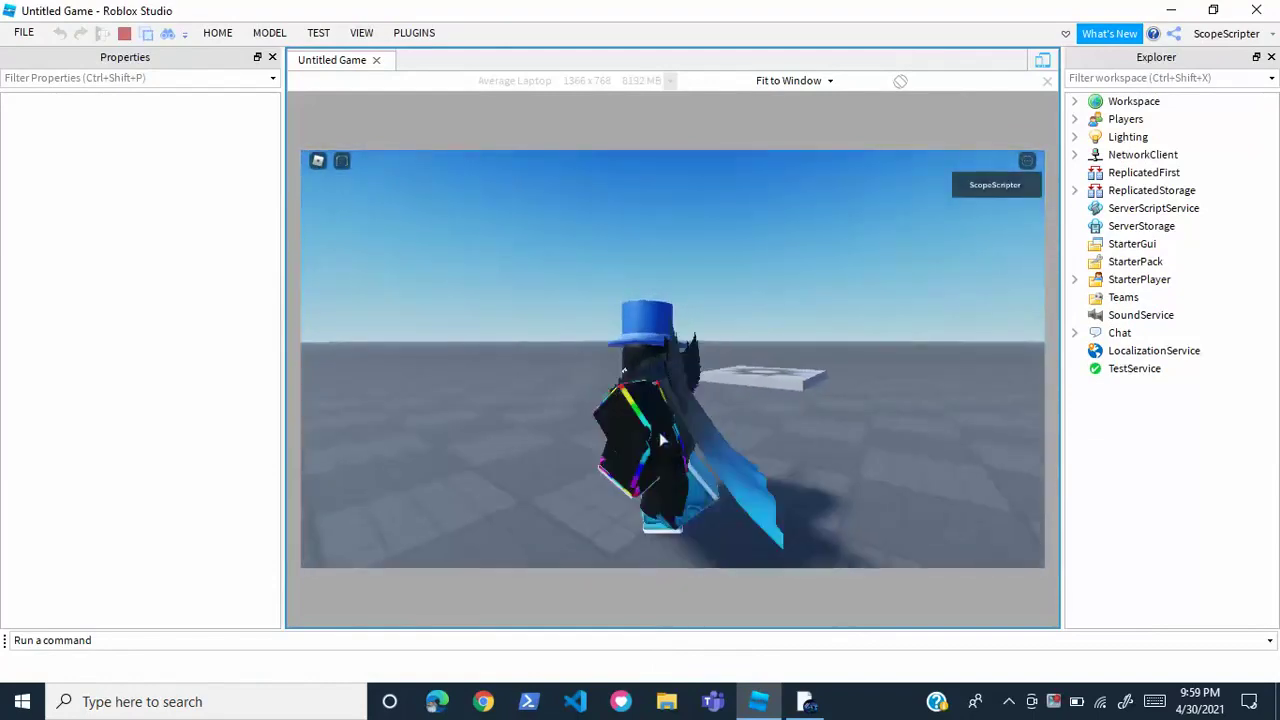
scroll(661, 440, down, 2)
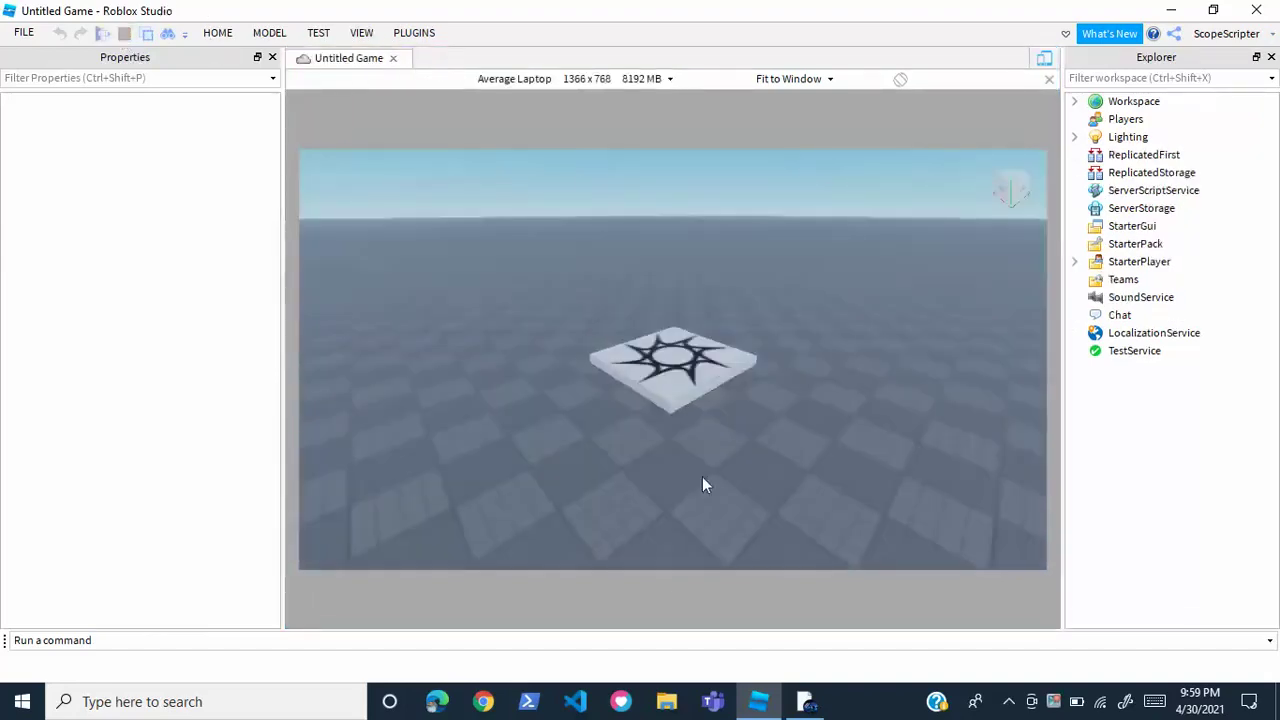
click(808, 704)
click(808, 704)
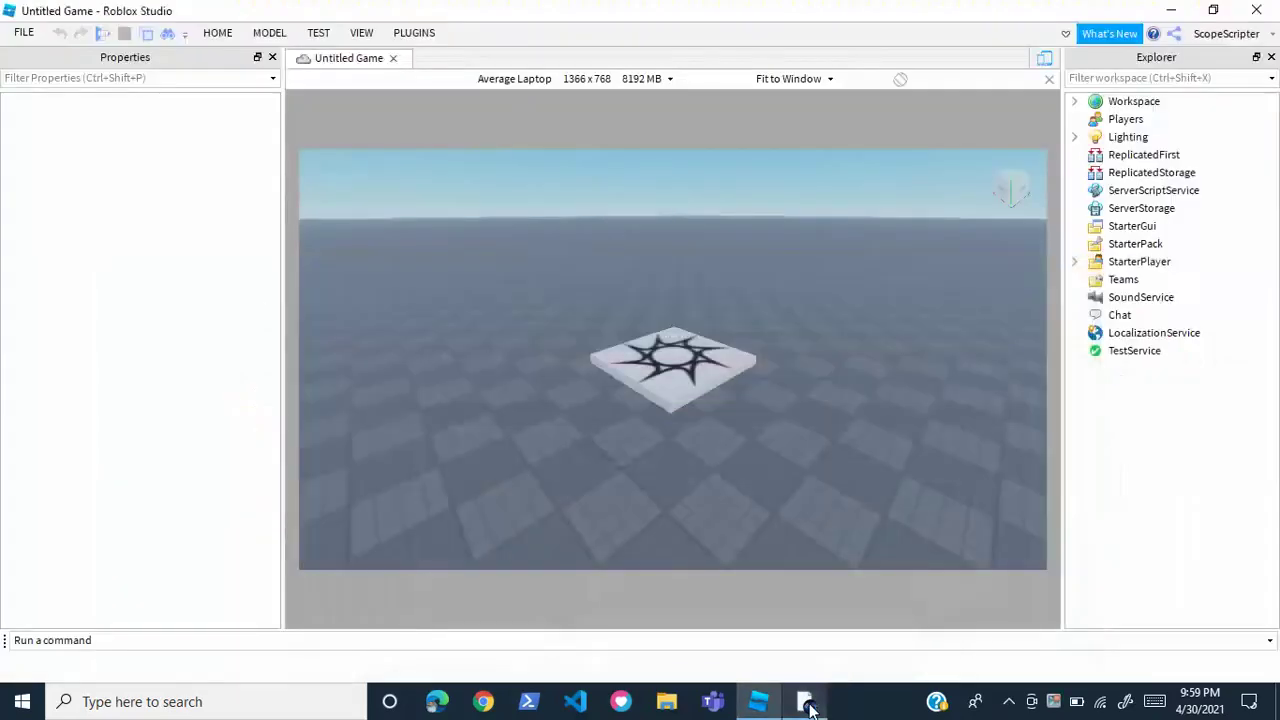
click(220, 40)
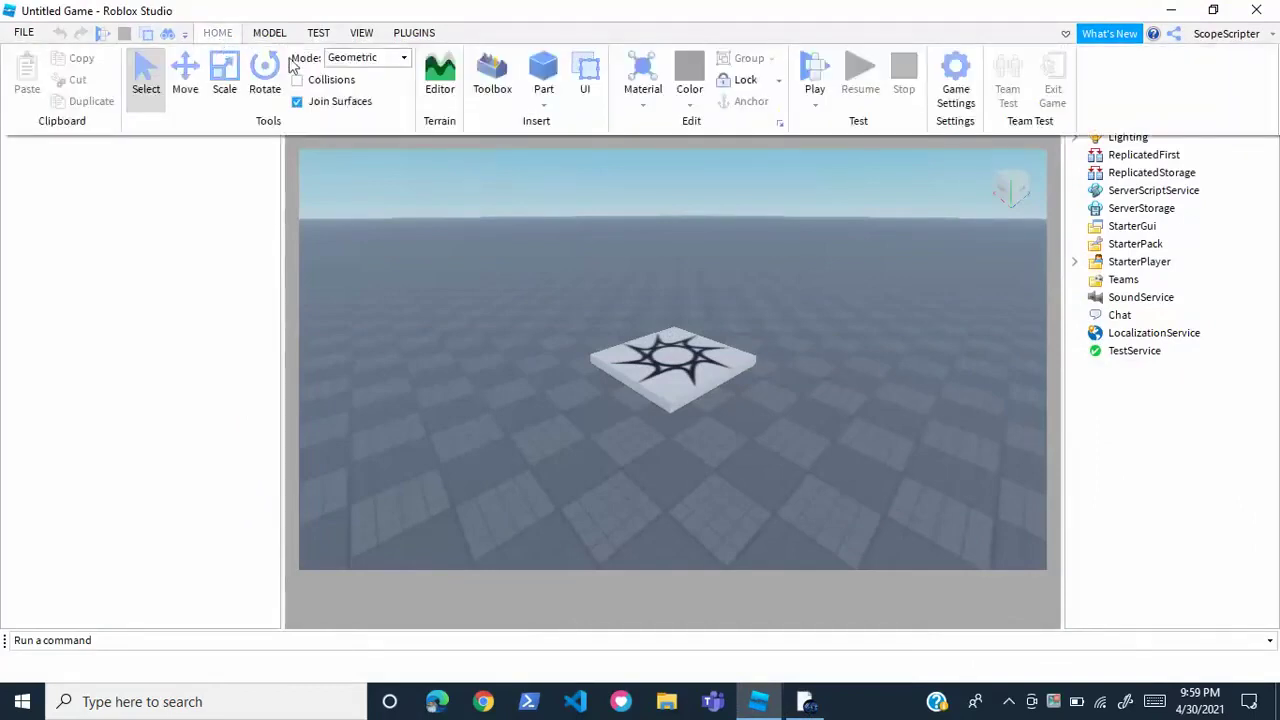
click(885, 343)
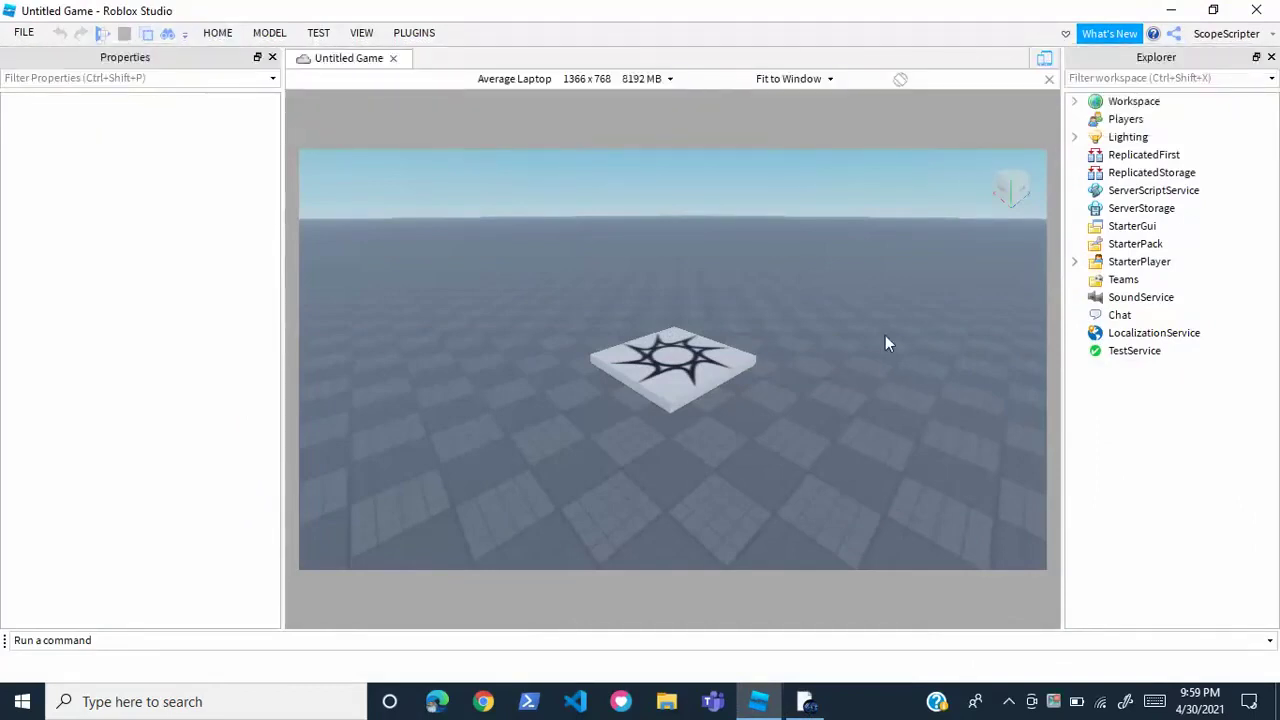